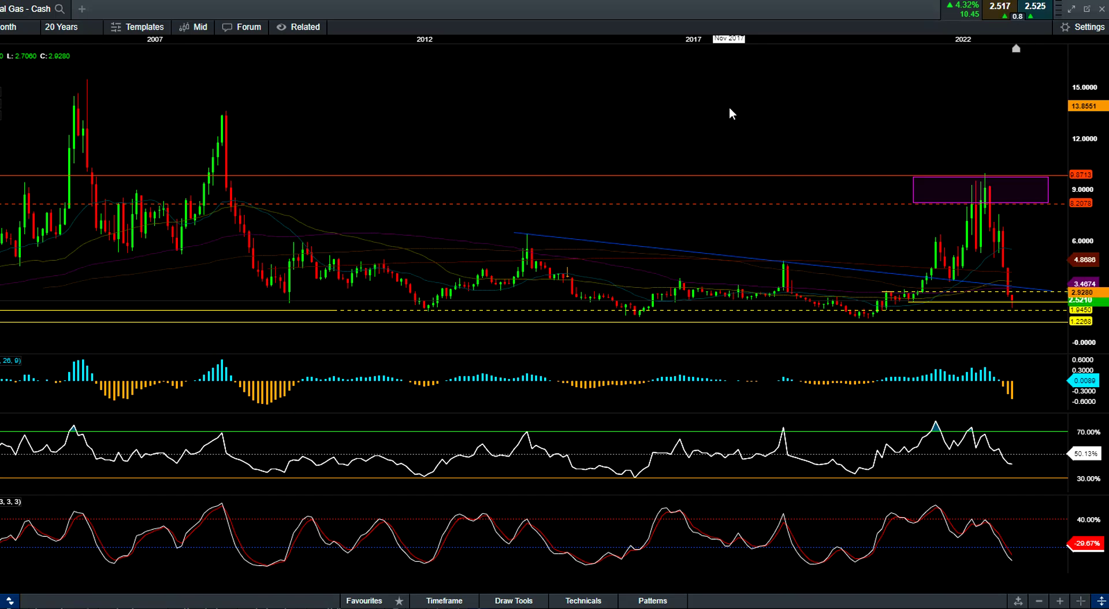
- Zoom the monthly Natural Gas chart to a 10-year range
scroll(865, 267, "up", 5)
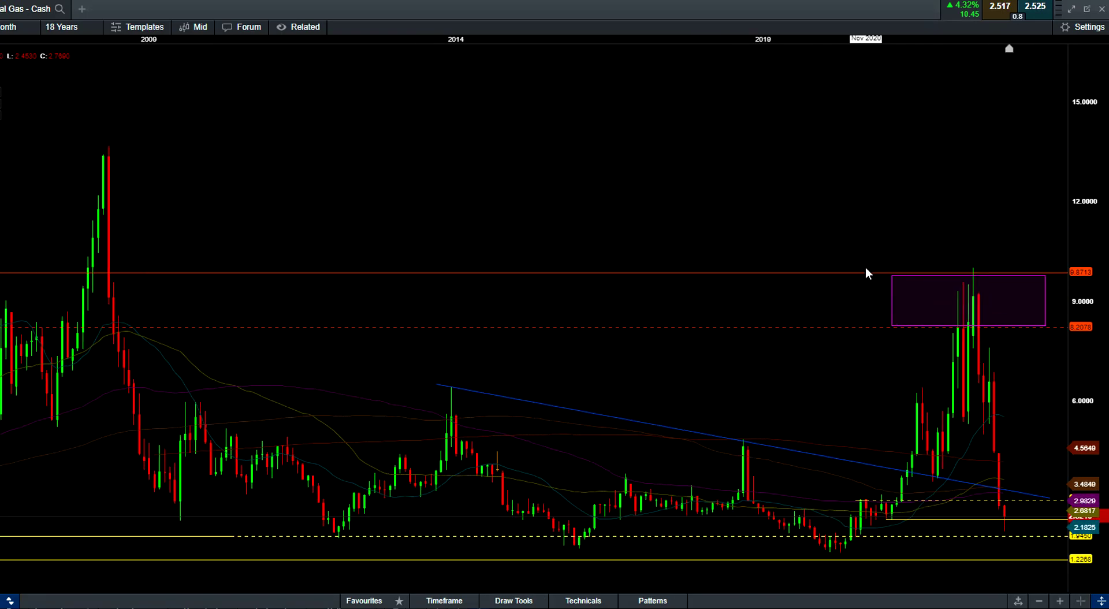
scroll(865, 267, "up", 6)
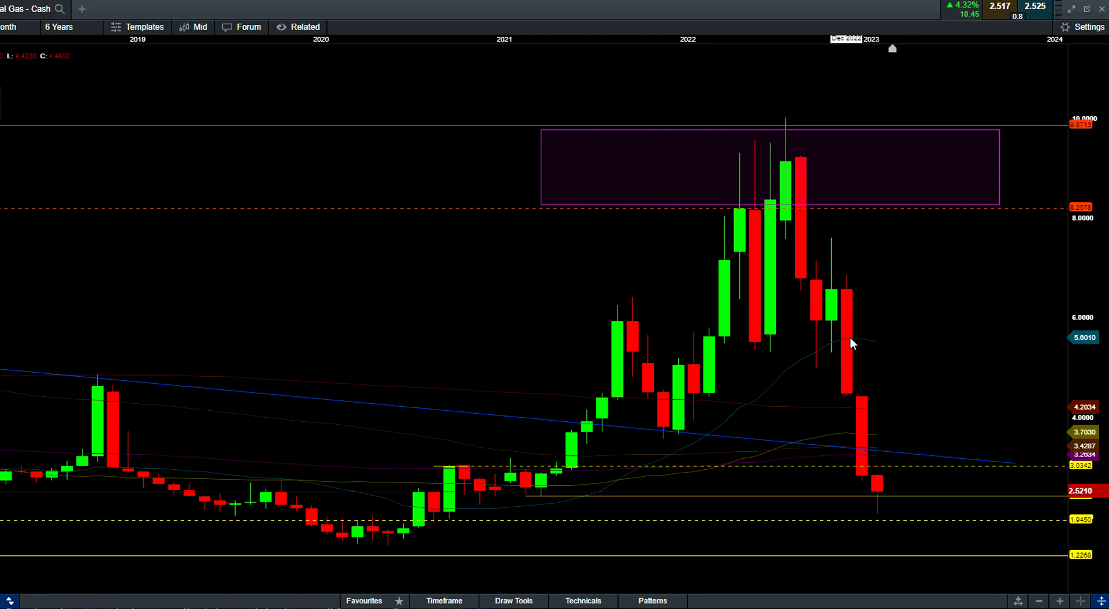
scroll(862, 452, "down", 5)
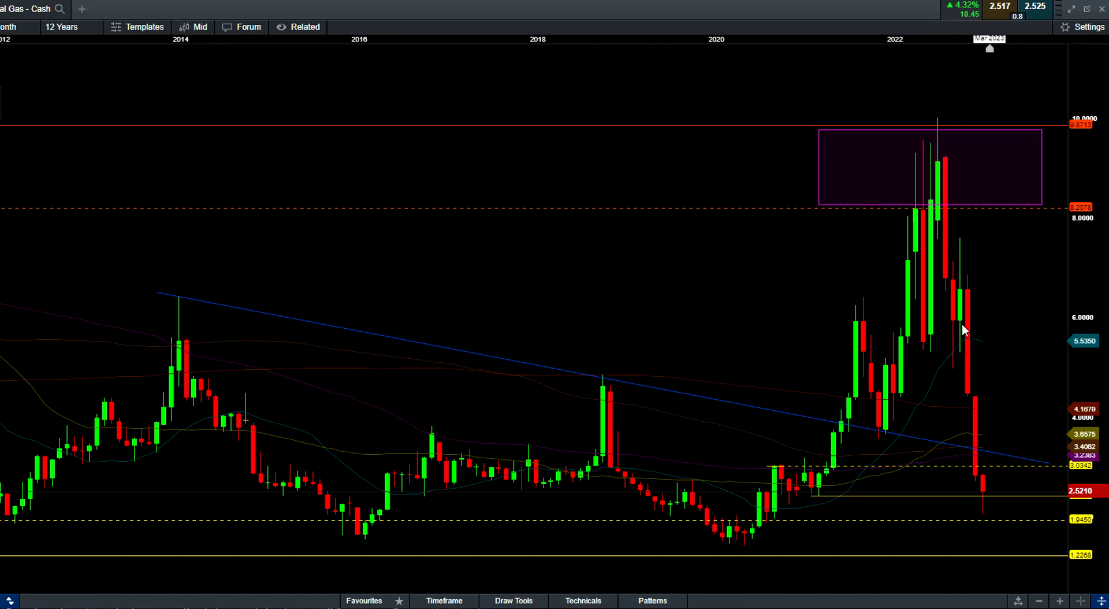
scroll(993, 439, "up", 1)
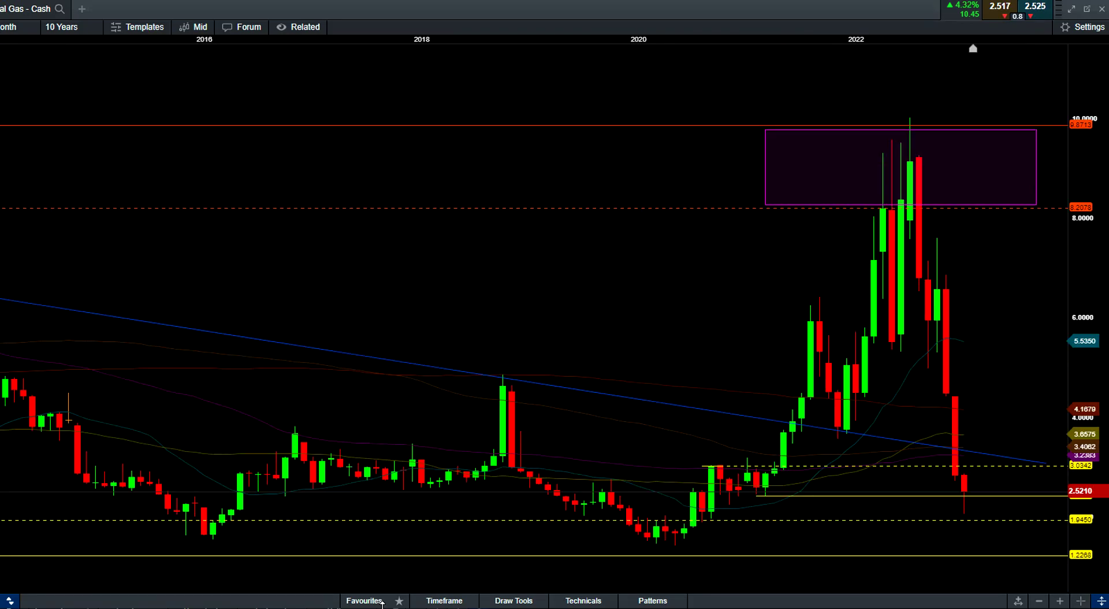
- Draw a Fibonacci retracement from the 2020 low near 1.4652 to the 2022 high near 10.03
left_click(349, 604)
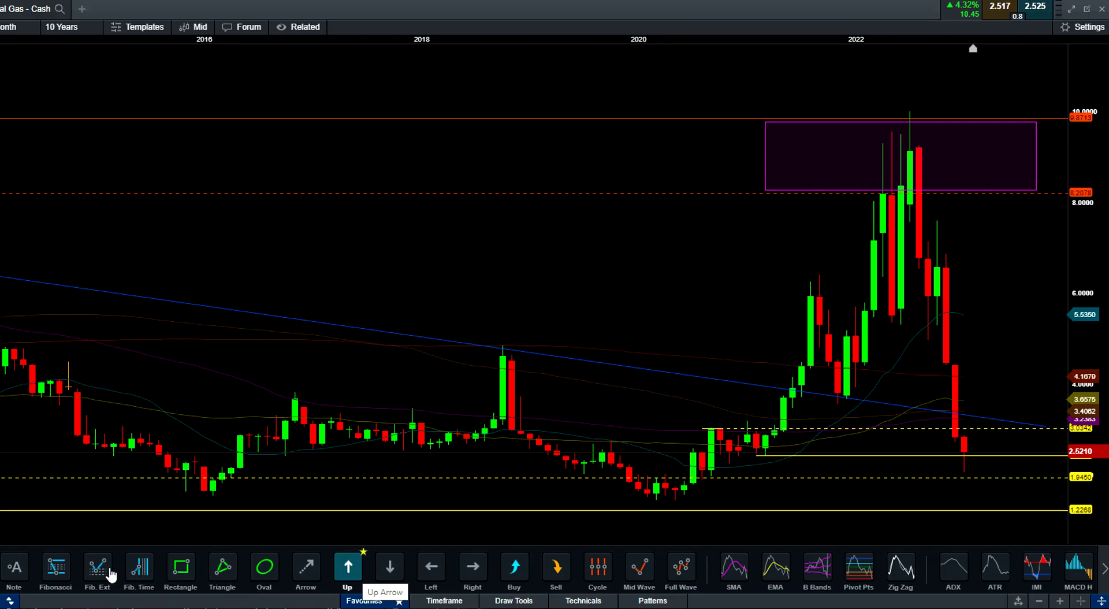
left_click(58, 572)
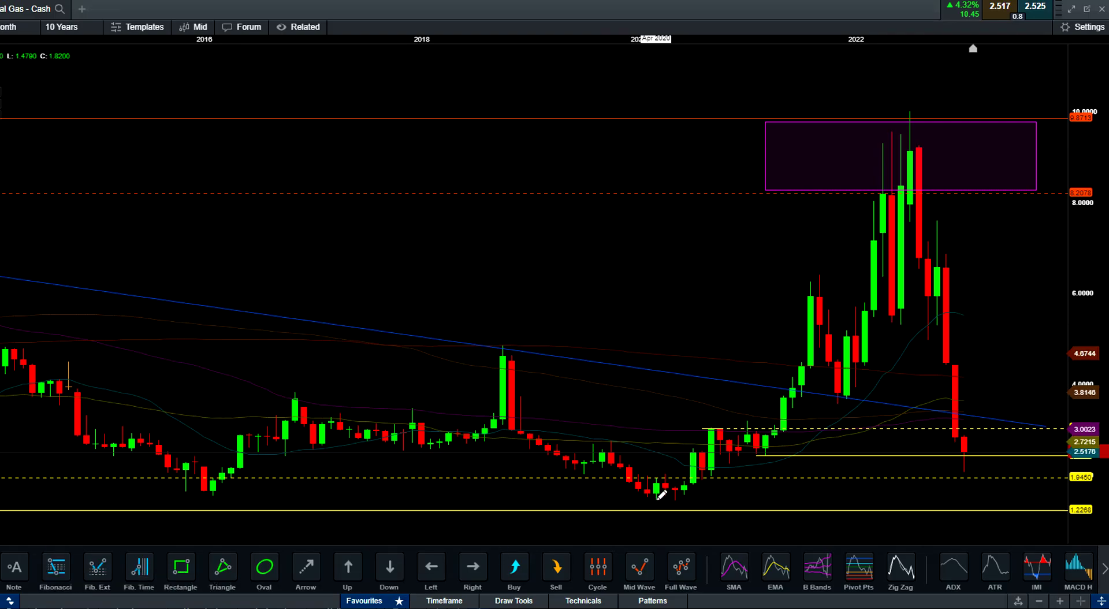
left_click(656, 497)
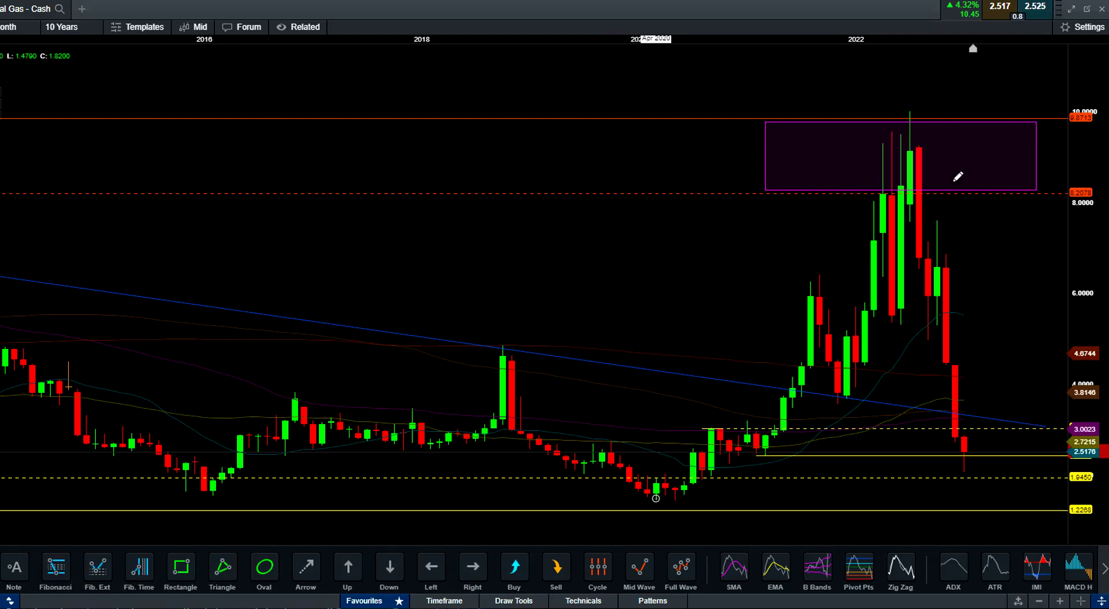
left_click(986, 109)
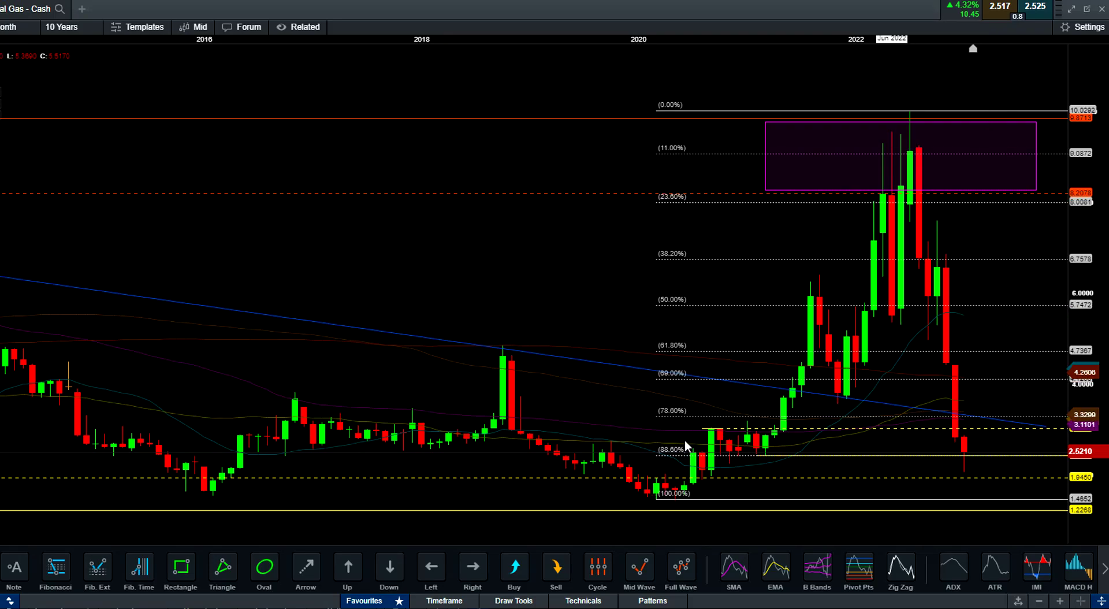
- Select the dashed 3.0342 line and collapse the Favourites drawer
left_click(960, 456)
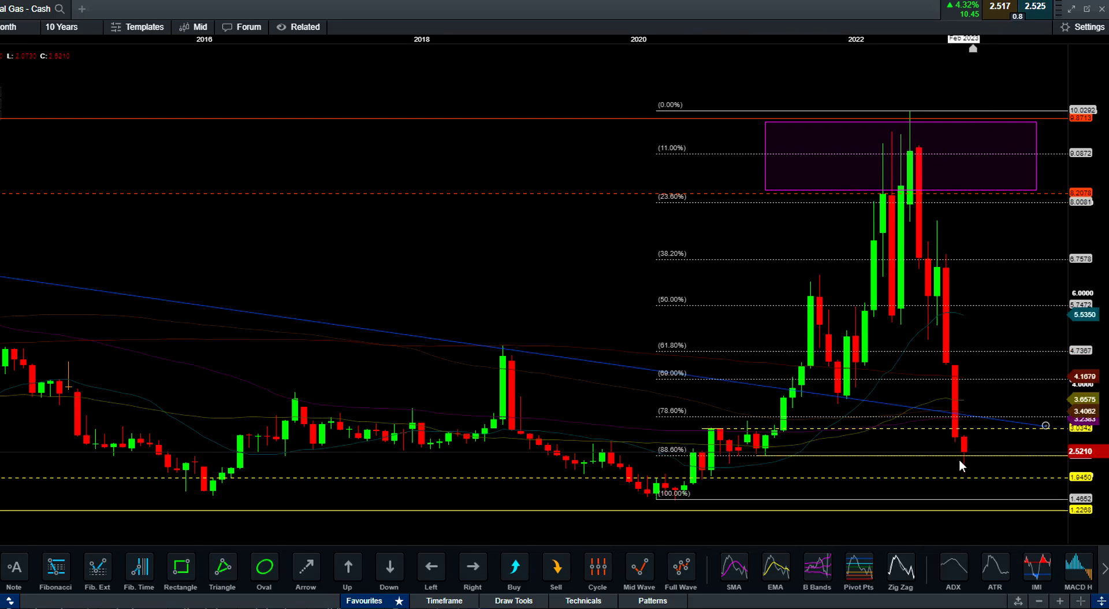
left_click(960, 430)
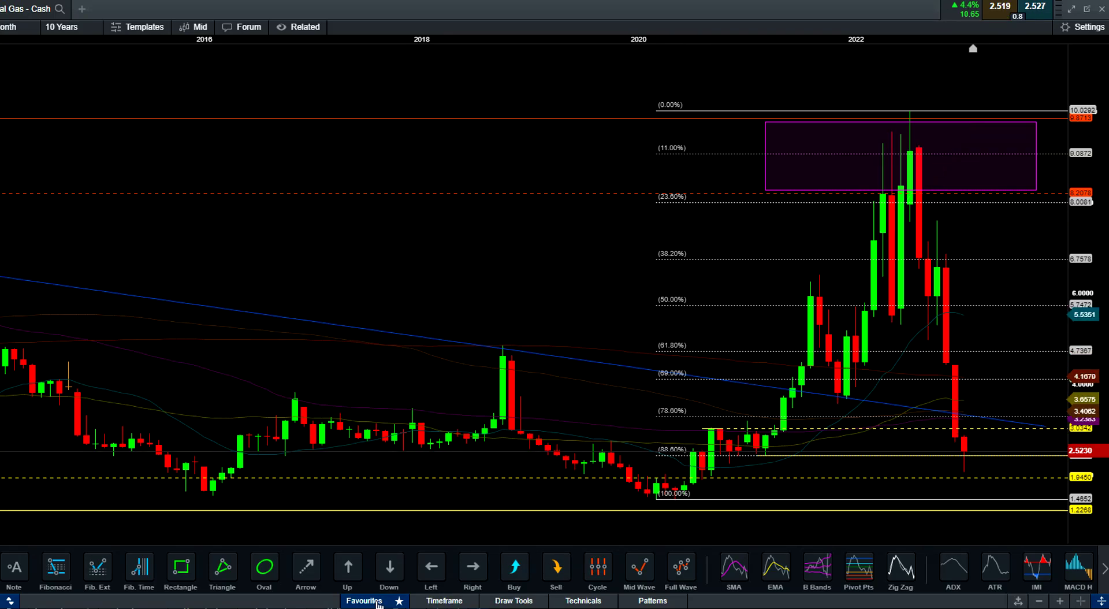
left_click(401, 600)
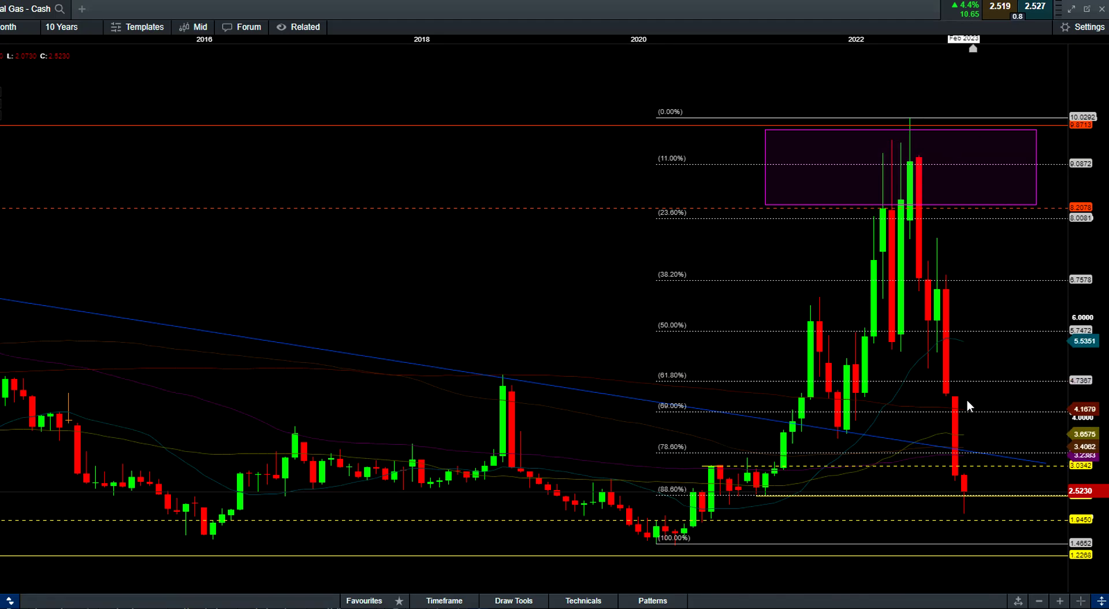
- Zoom the monthly chart in and out to review the Fibonacci levels
scroll(965, 399, "up", 3)
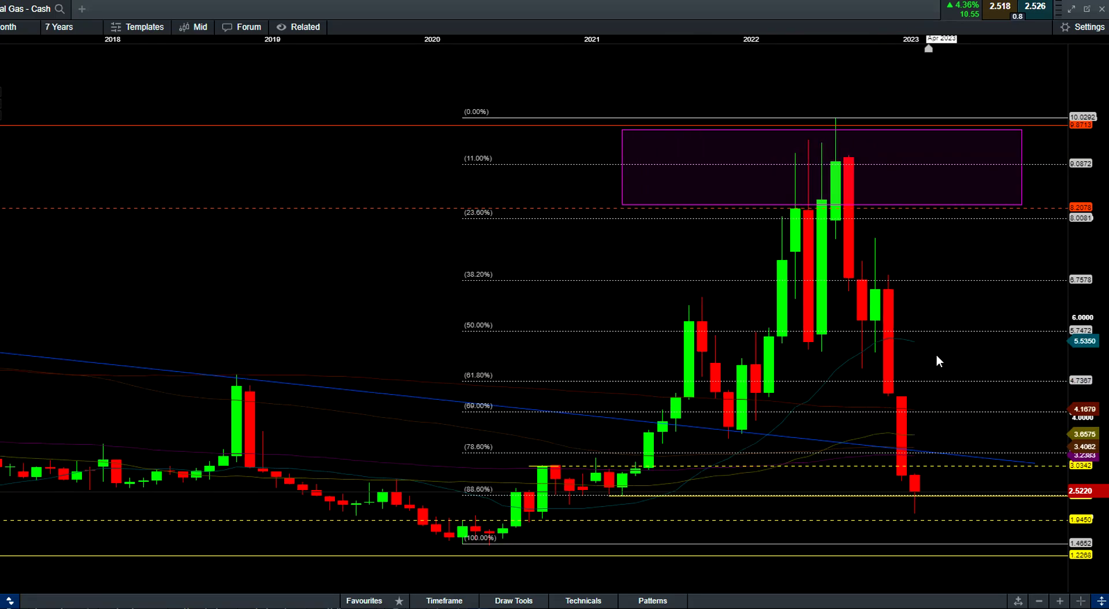
scroll(957, 350, "down", 3)
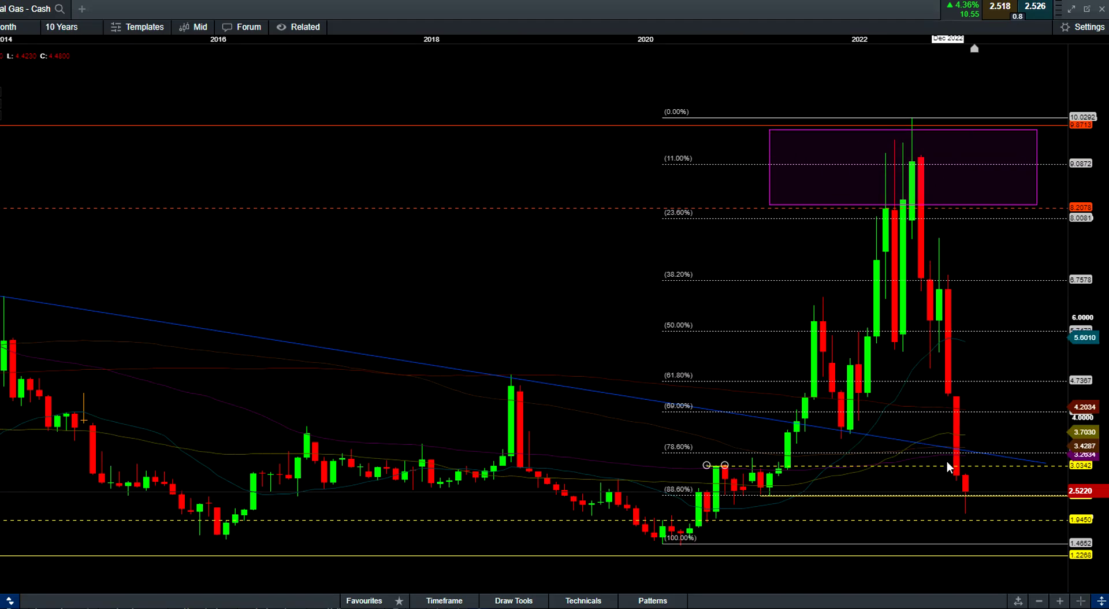
scroll(948, 461, "down", 3)
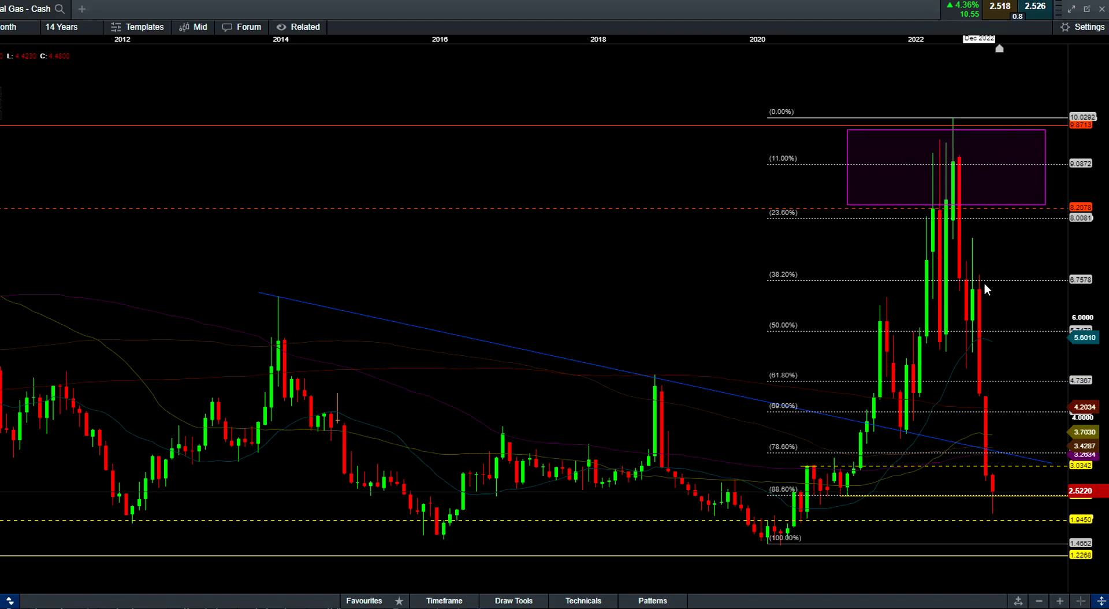
scroll(979, 426, "down", 3)
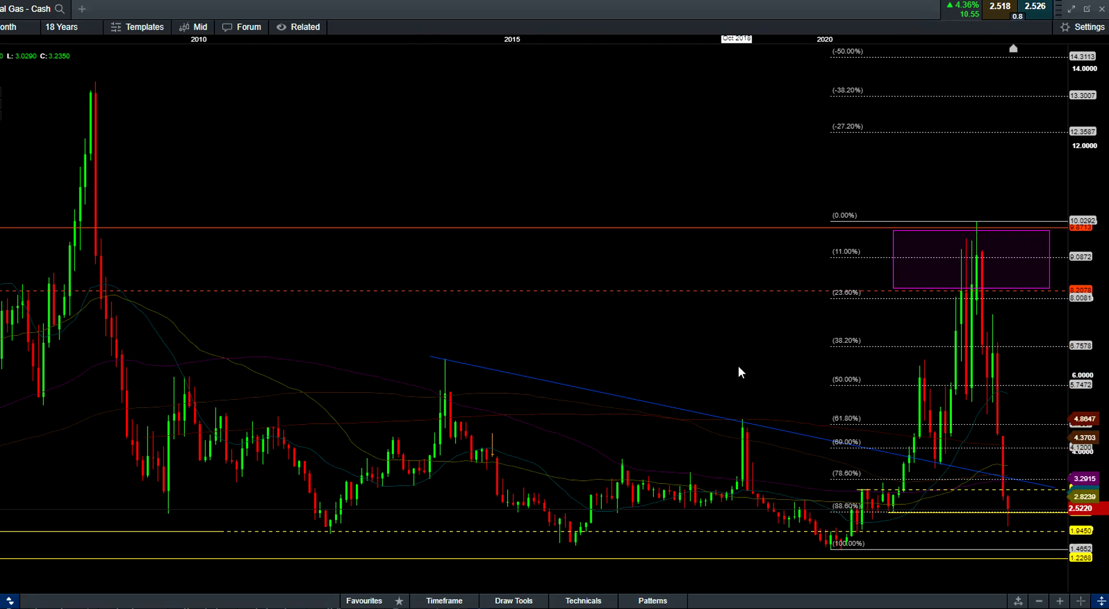
scroll(800, 376, "up", 3)
scroll(800, 375, "up", 4)
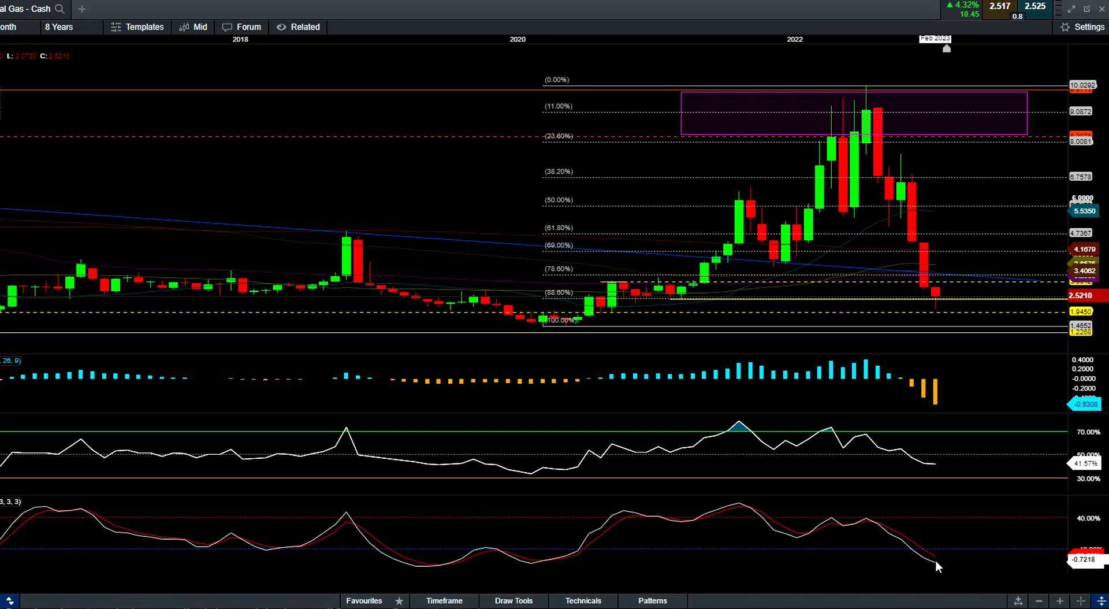
- Maximise the price pane to hide the oscillators, then bring up the saved charts list
double_click(1007, 264)
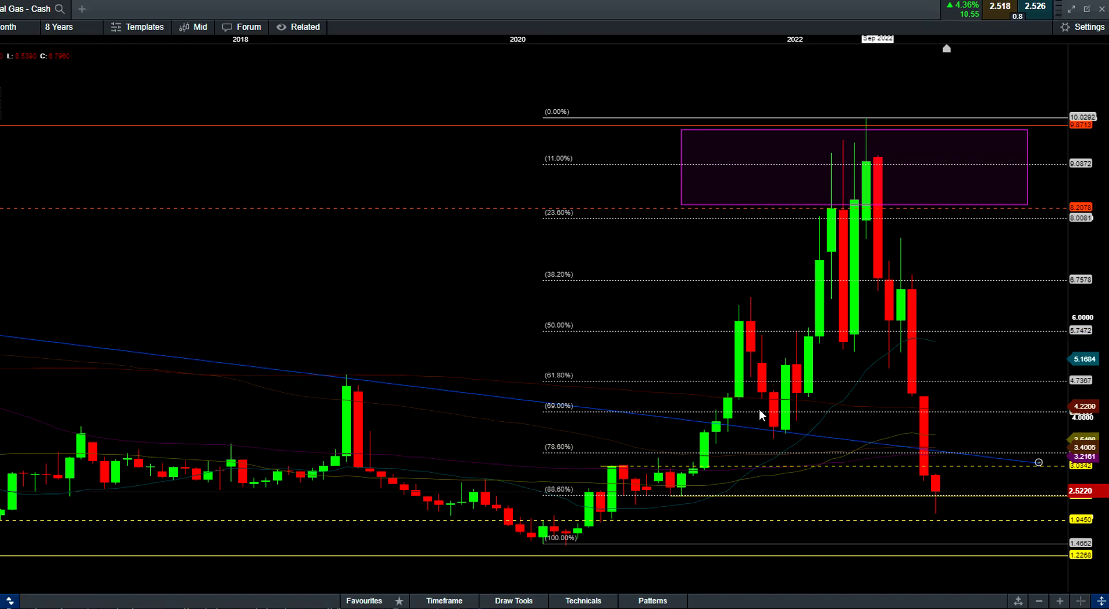
left_click(17, 26)
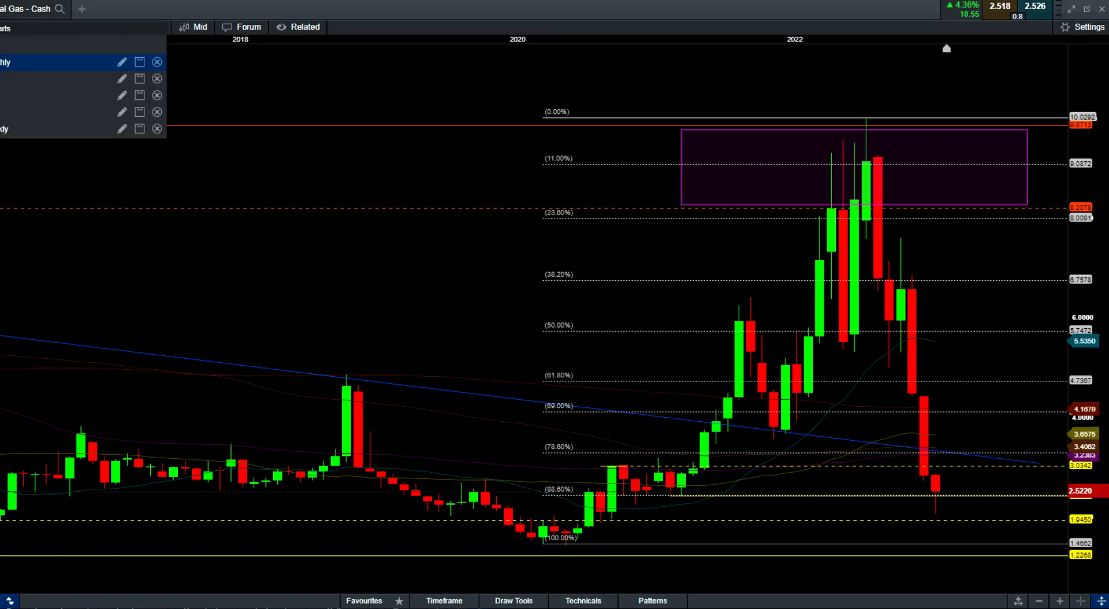
- Load the saved 'Switch to Weekly' chart and zoom out to a 10-year range
left_click(8, 135)
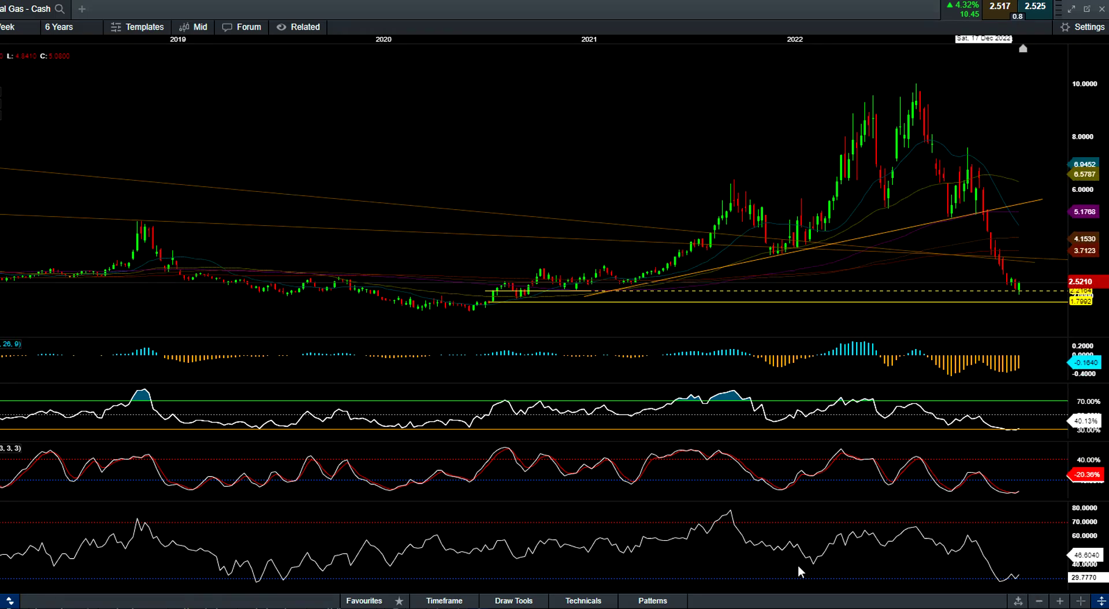
scroll(343, 518, "down", 3)
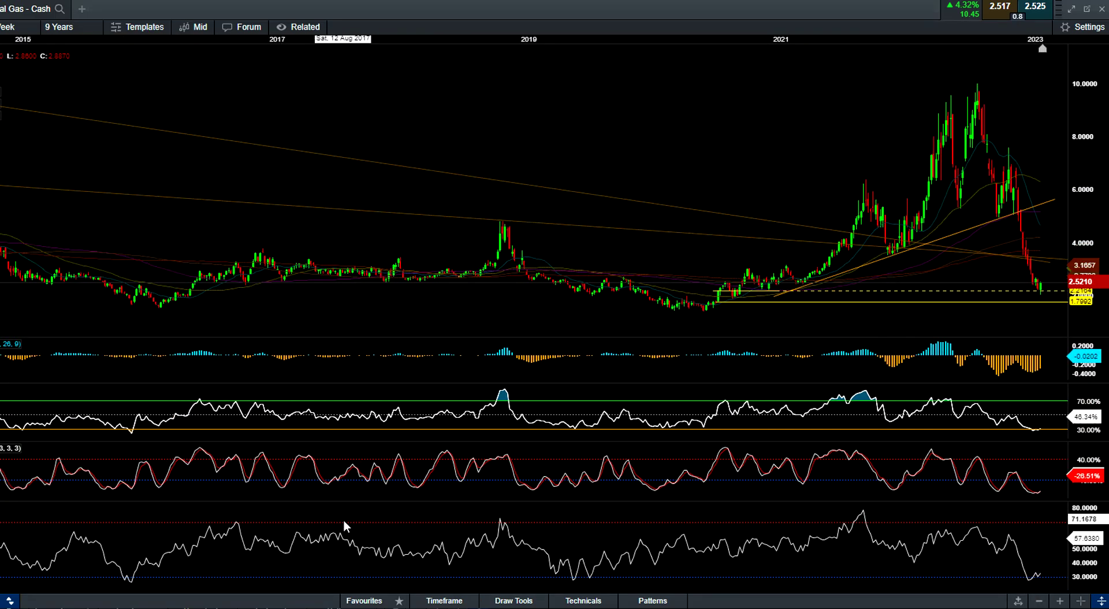
scroll(344, 521, "down", 1)
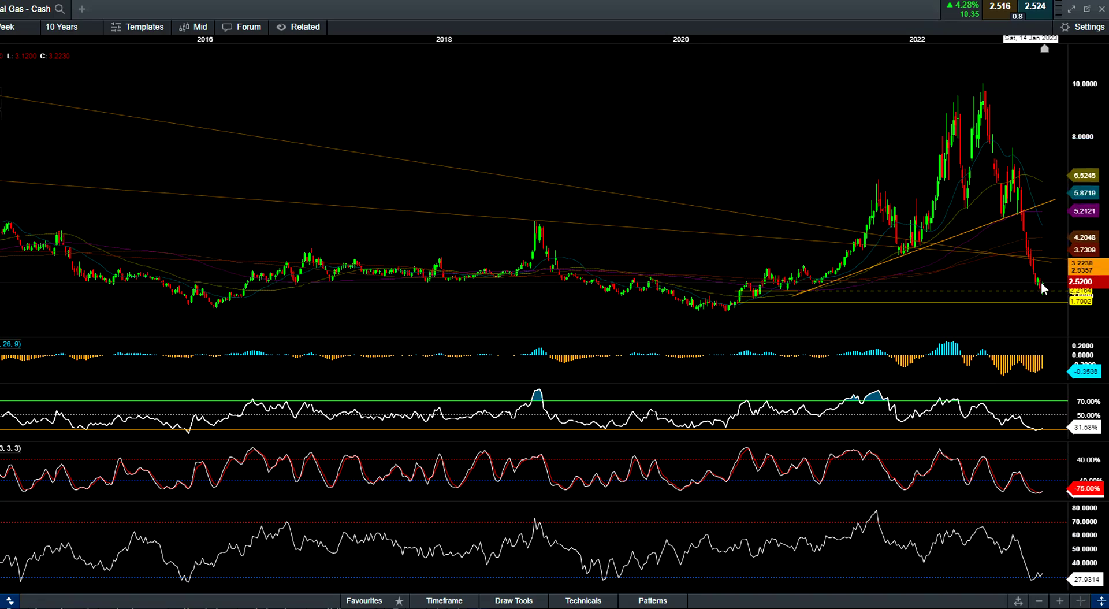
double_click(1041, 369)
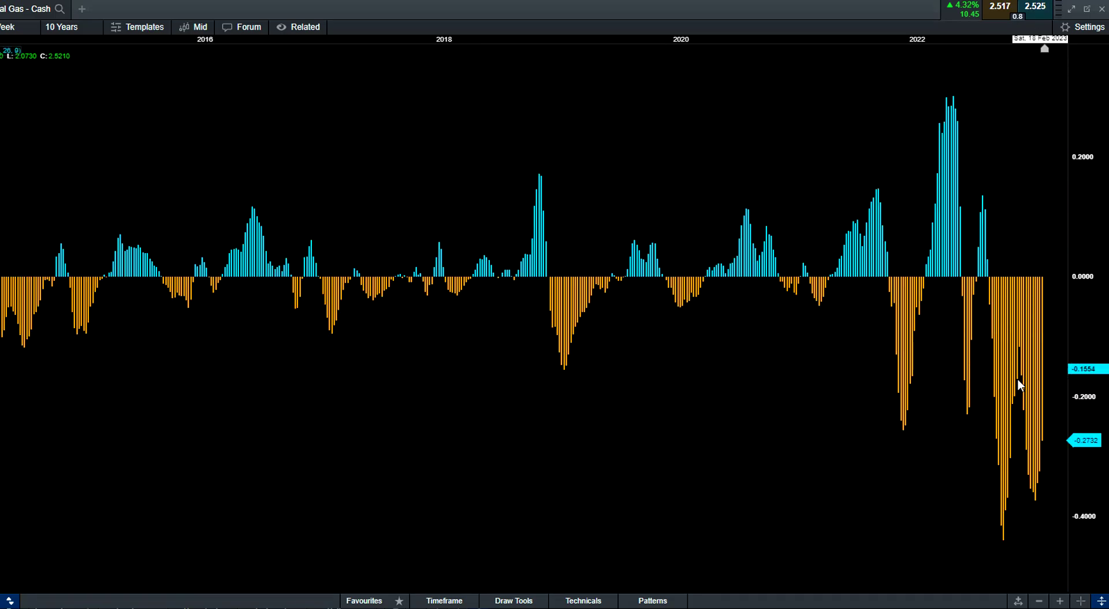
double_click(896, 482)
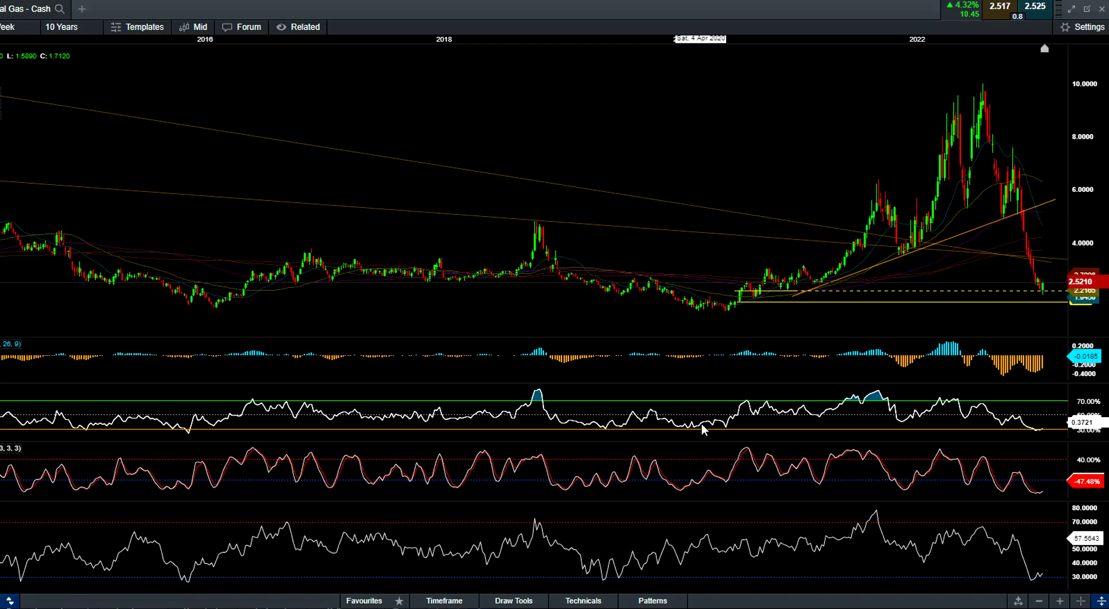
double_click(1041, 428)
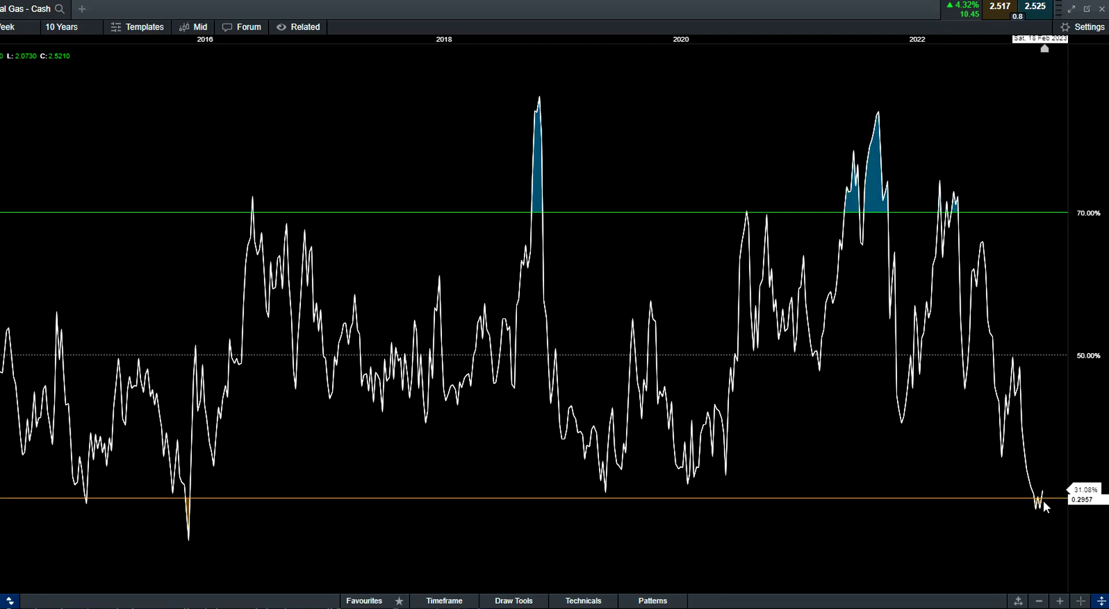
scroll(1043, 501, "up", 1)
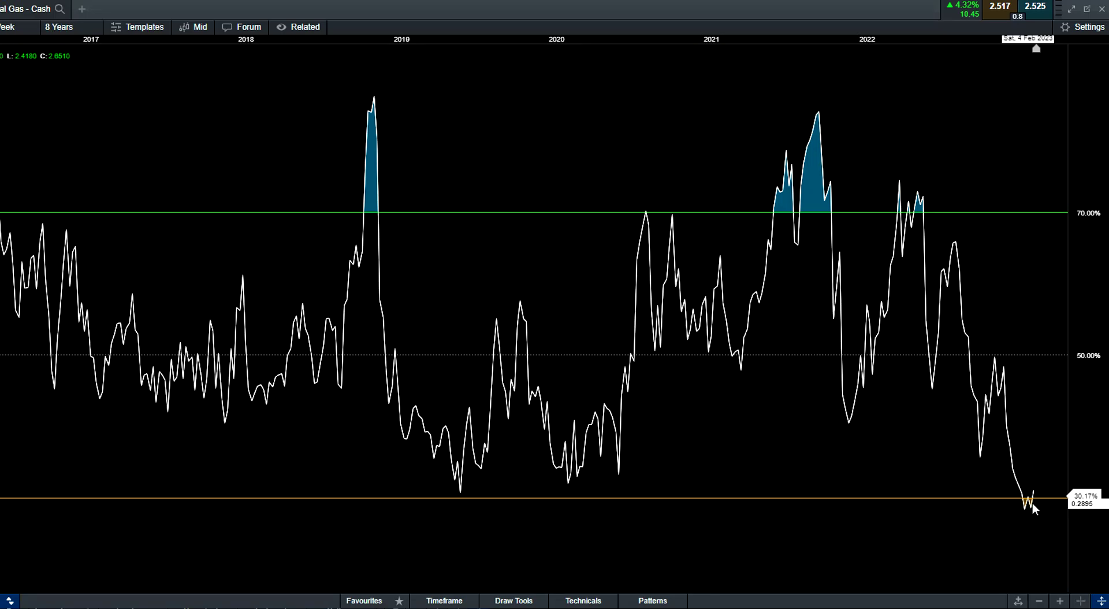
double_click(1025, 421)
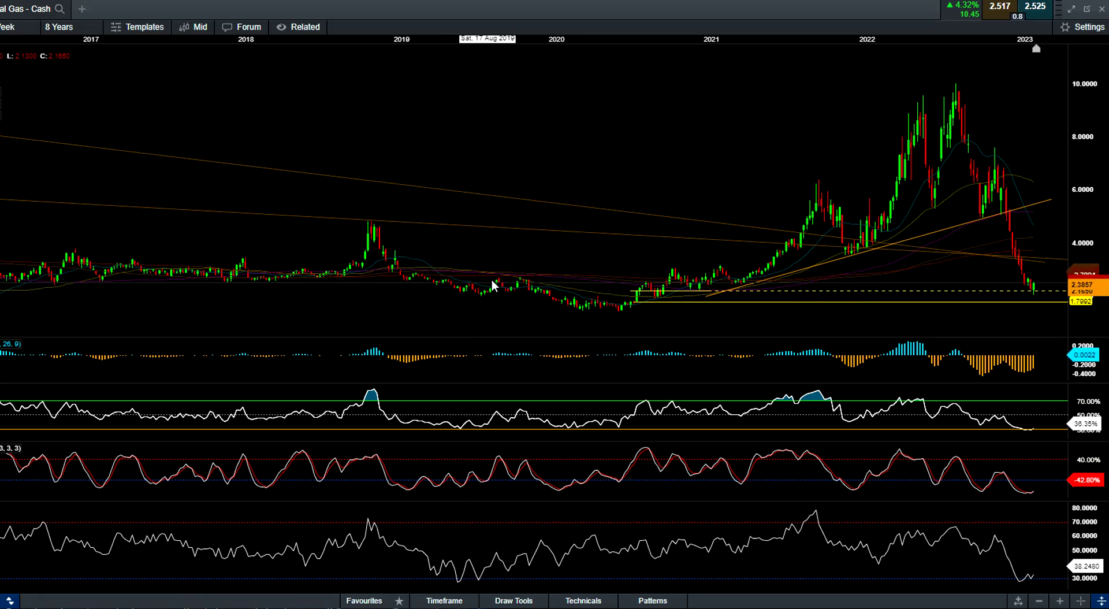
scroll(492, 283, "up", 5)
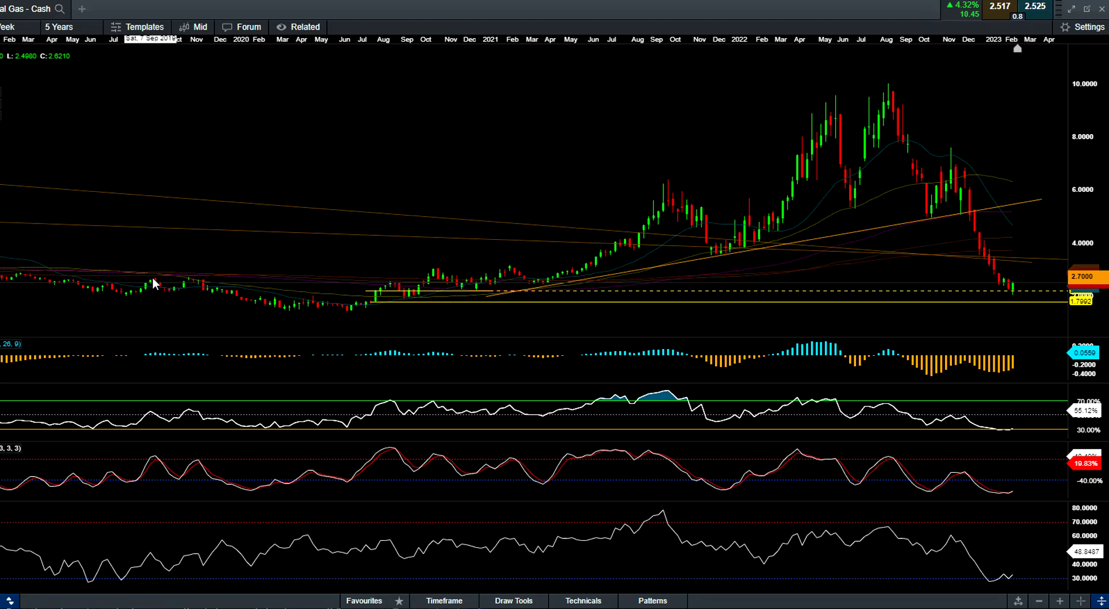
scroll(153, 280, "down", 6)
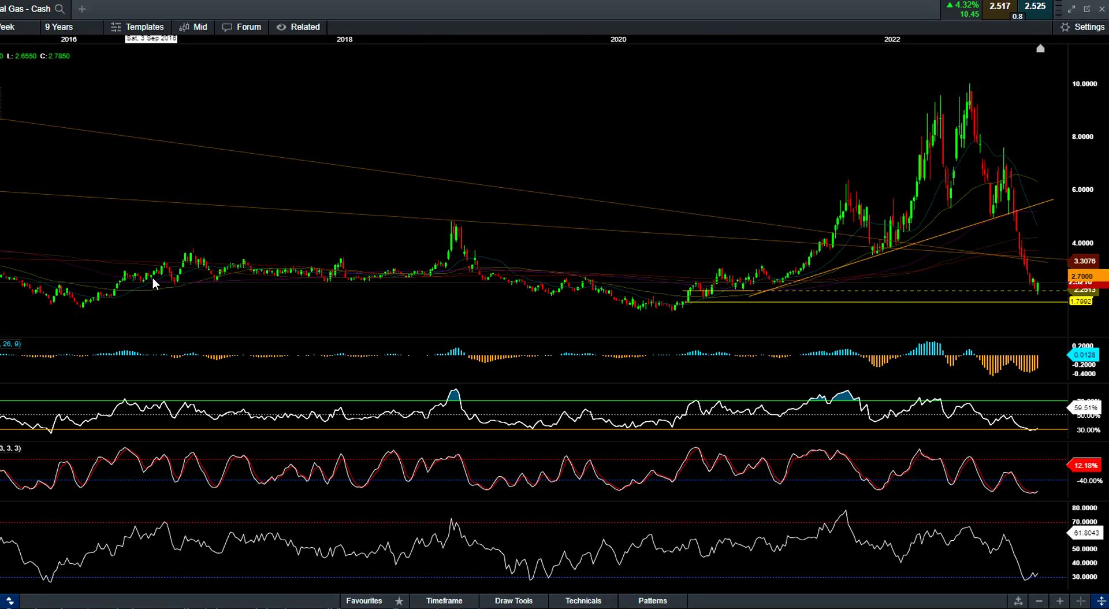
scroll(152, 278, "down", 2)
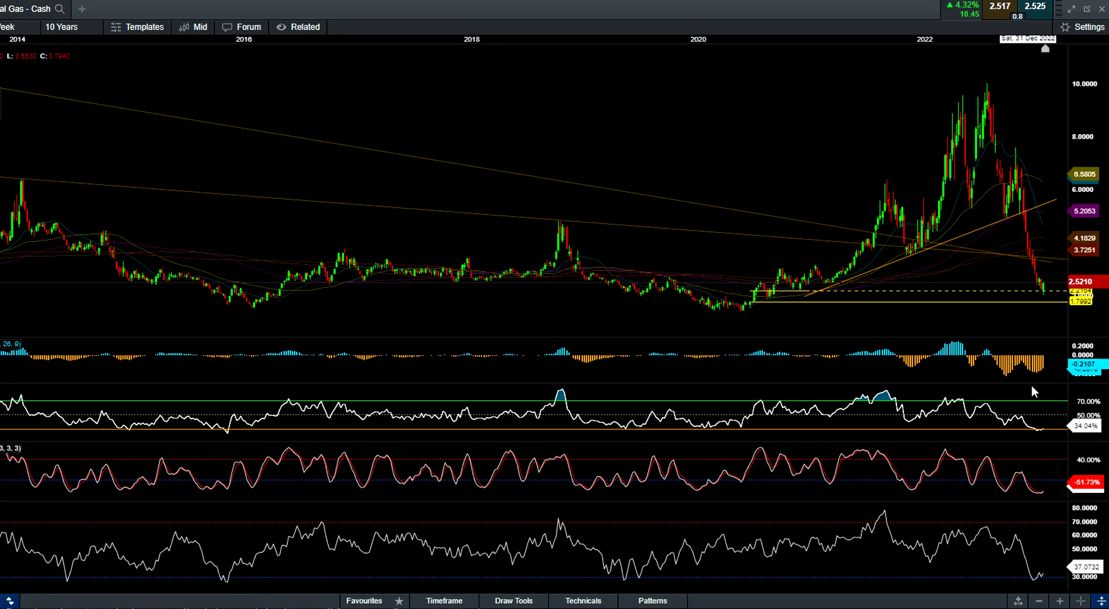
scroll(1035, 392, "up", 2)
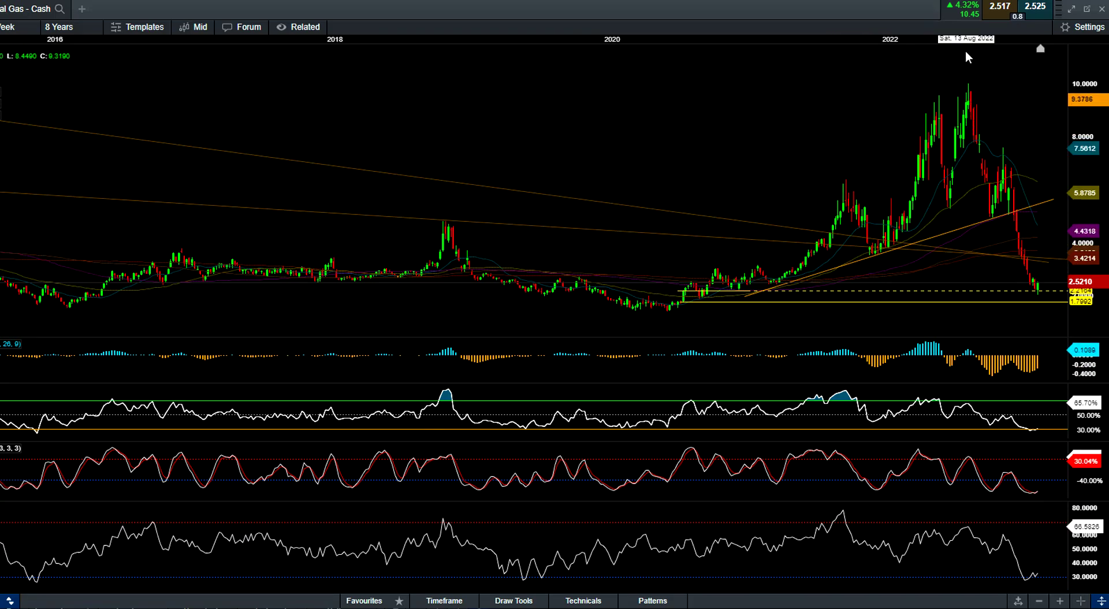
scroll(1031, 285, "up", 4)
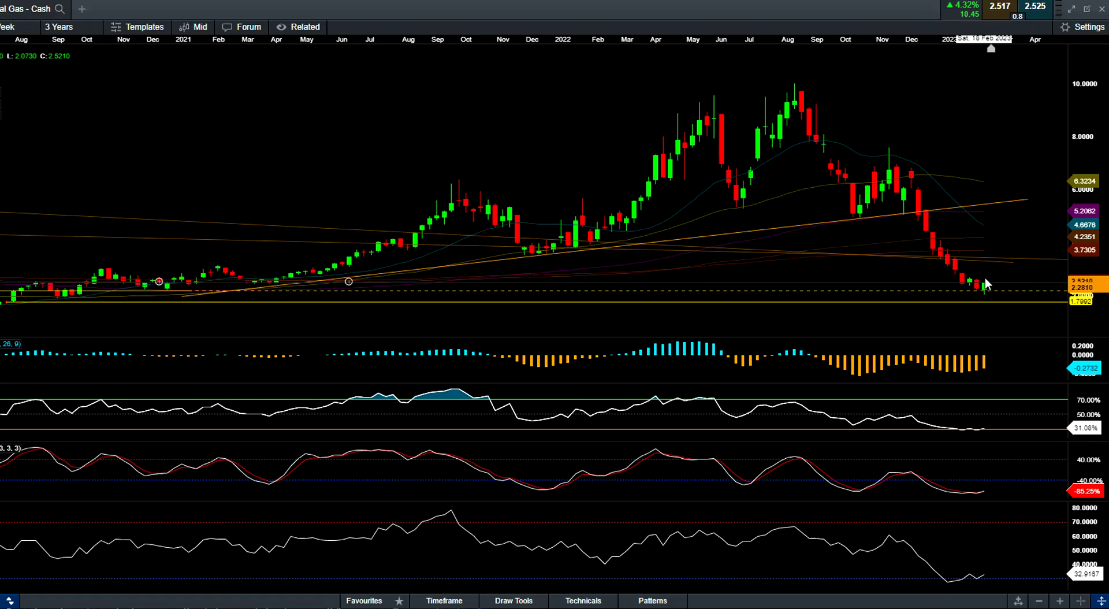
- Hide the oscillator panes and zoom the weekly chart to a 2-year range
double_click(1018, 245)
scroll(1018, 245, "up", 2)
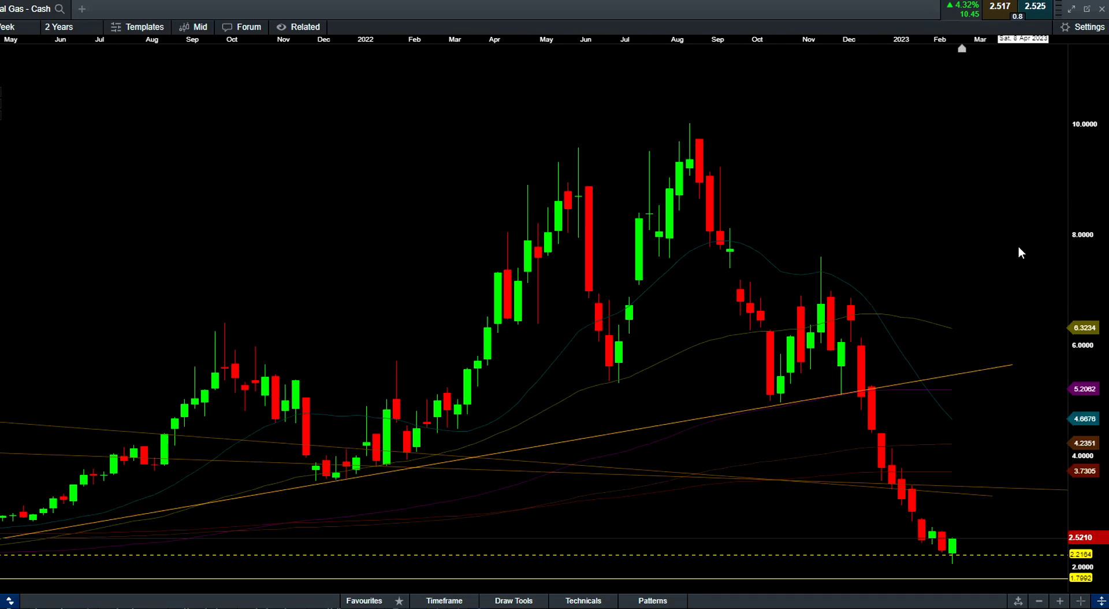
scroll(1018, 245, "down", 3)
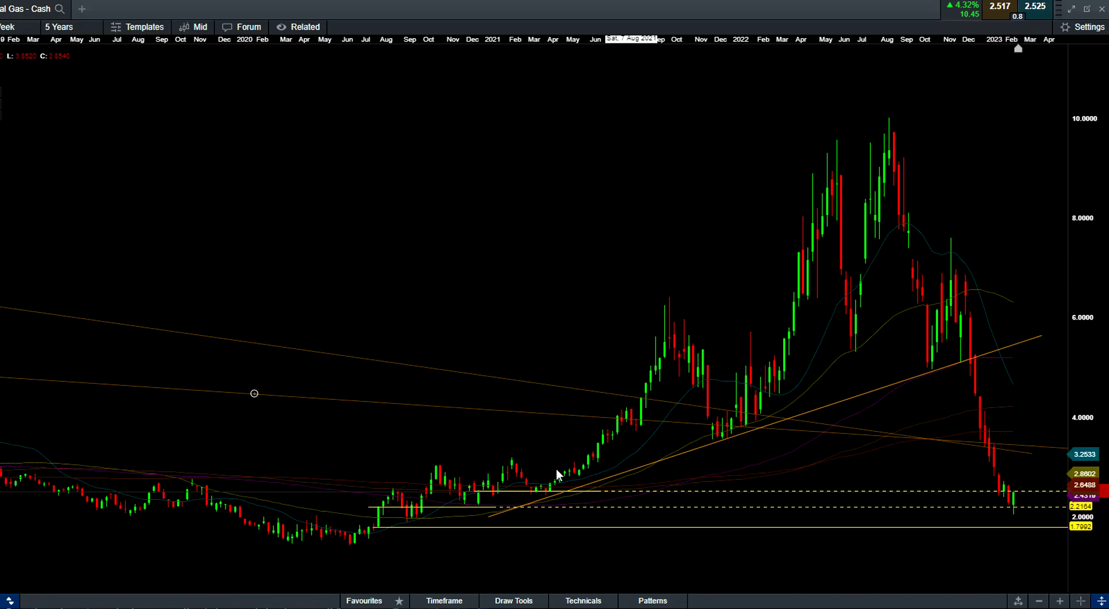
scroll(647, 465, "down", 5)
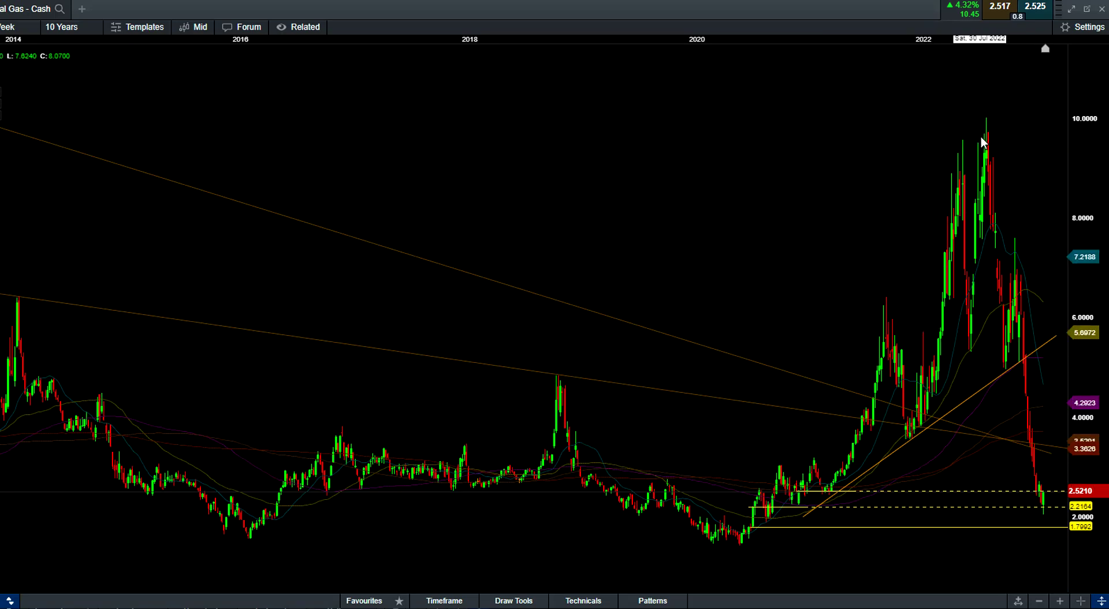
scroll(982, 140, "up", 5)
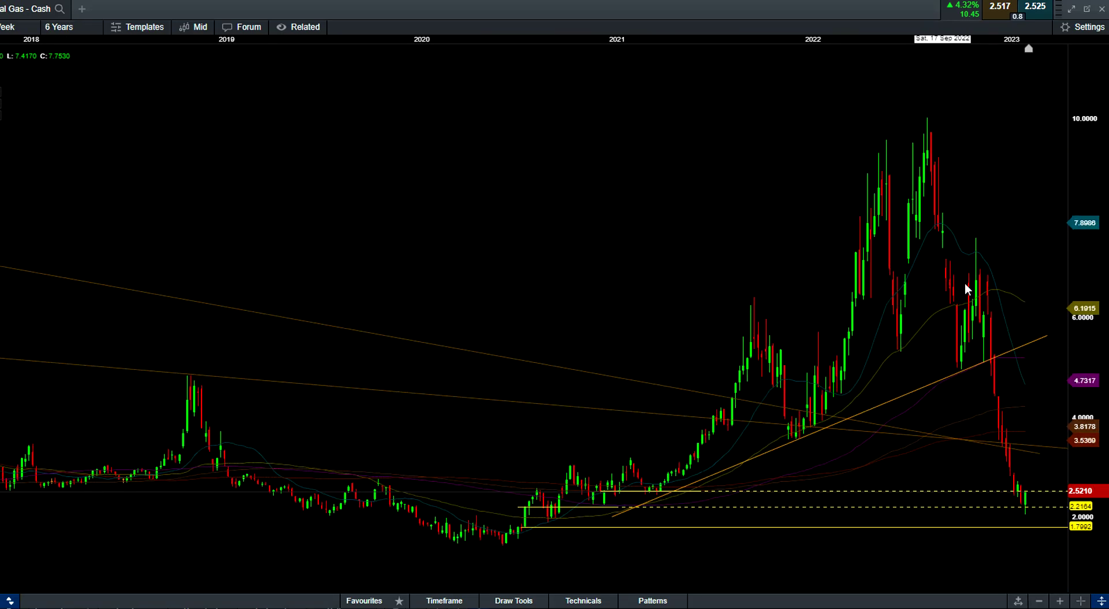
scroll(1025, 499, "up", 2)
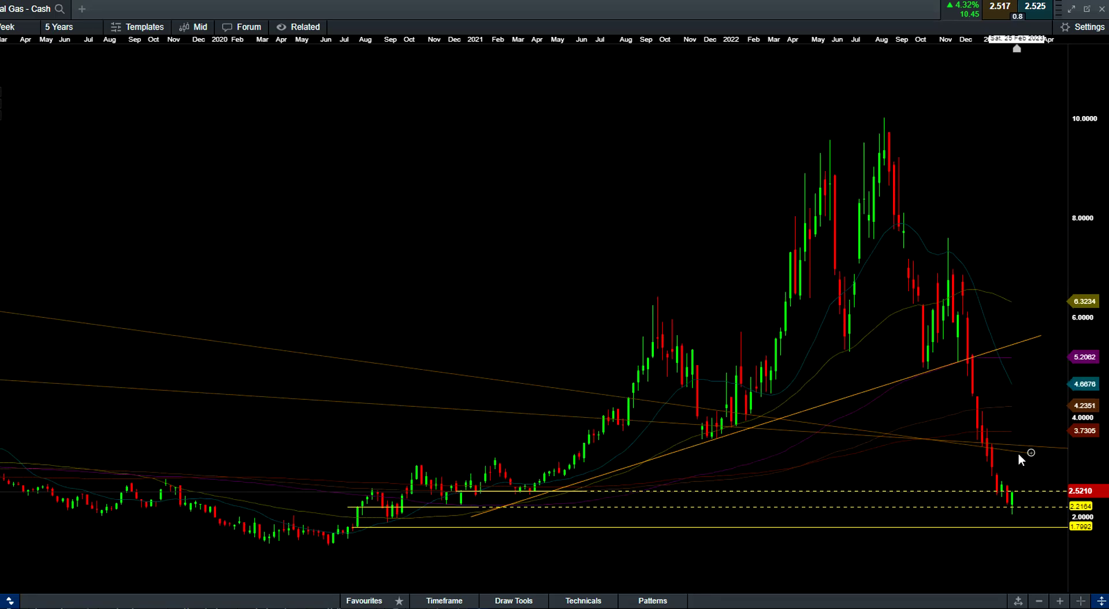
scroll(1018, 454, "up", 2)
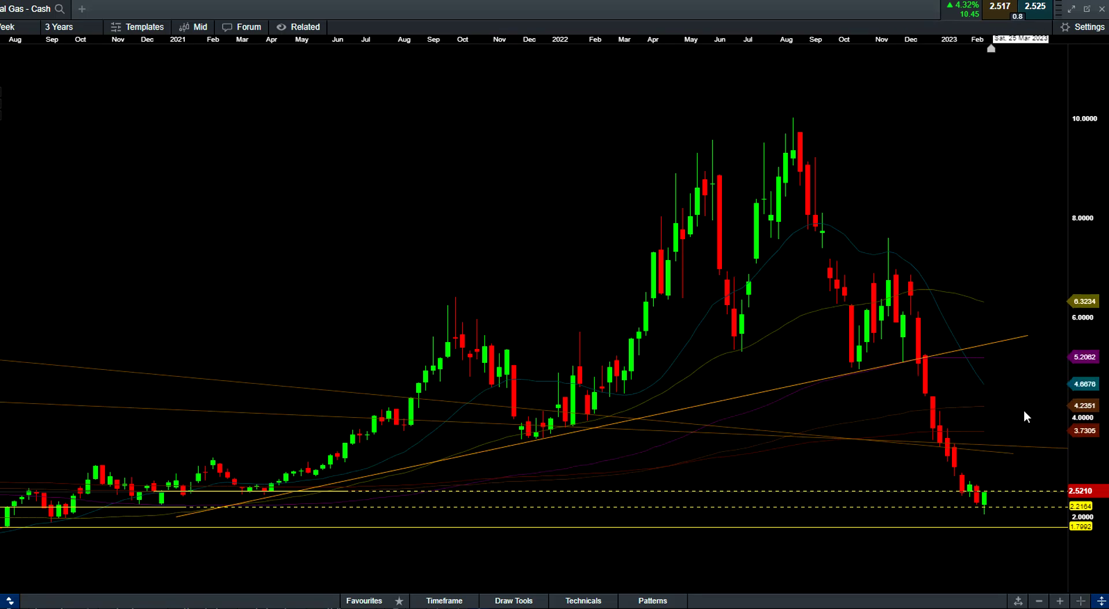
scroll(1011, 269, "up", 2)
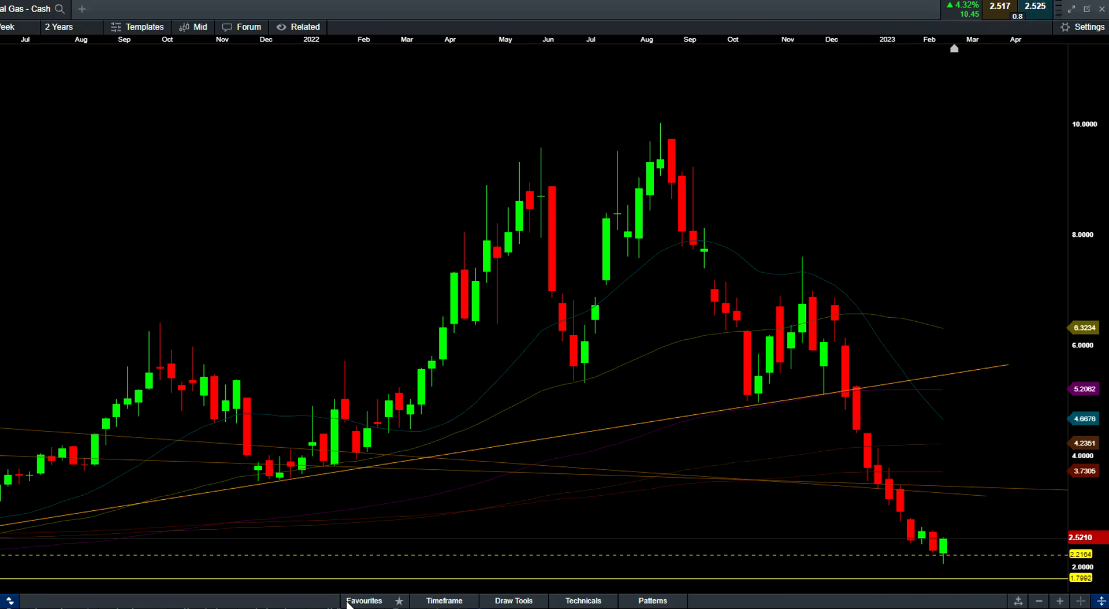
- Bring up the Favourites drawing toolbar and scroll through it
left_click(366, 602)
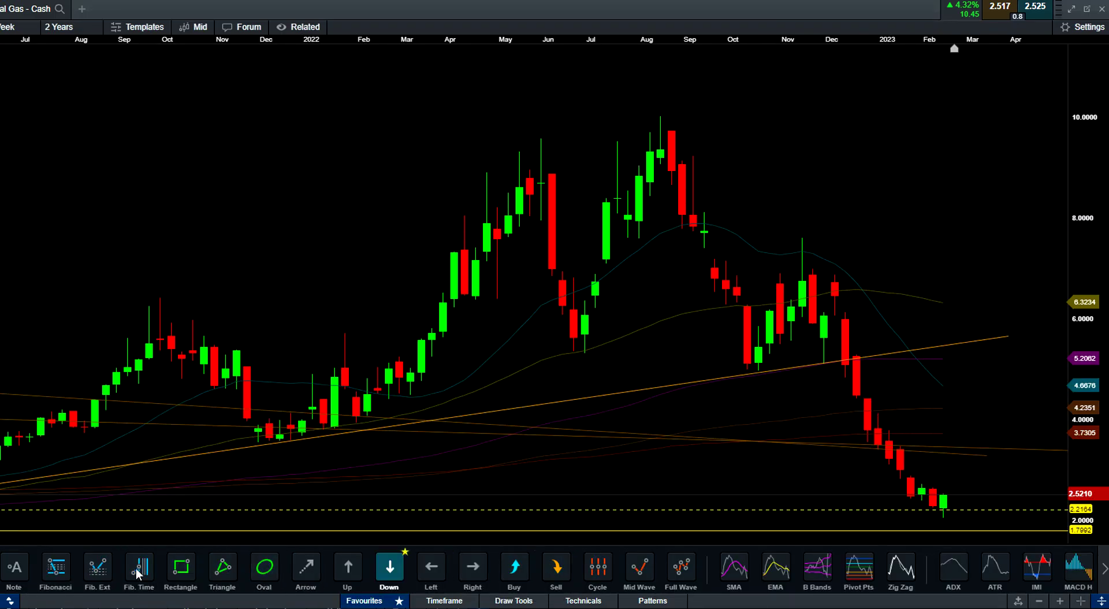
scroll(70, 572, "up", 1)
scroll(64, 569, "up", 1)
- Place a horizontal price line at 3.5217 along the December 2021 lows
scroll(113, 567, "up", 1)
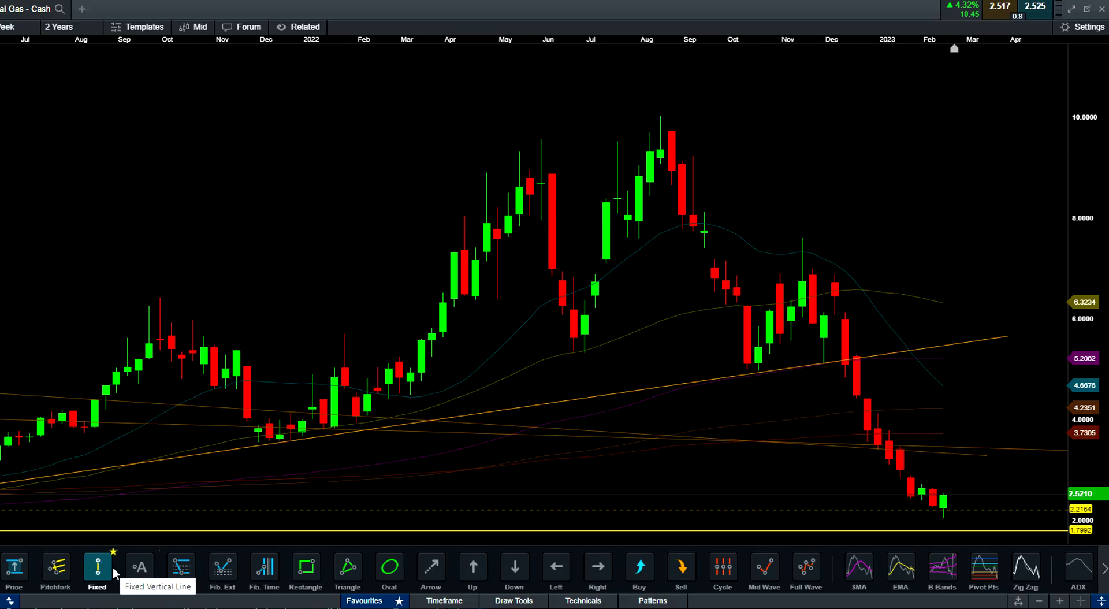
left_click(14, 568)
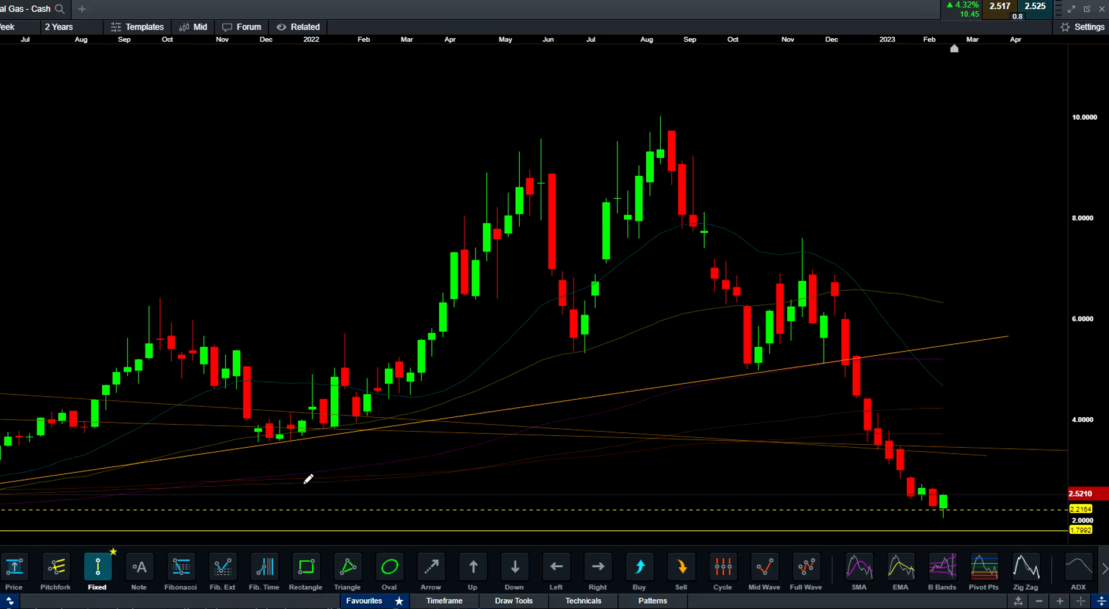
left_click(239, 443)
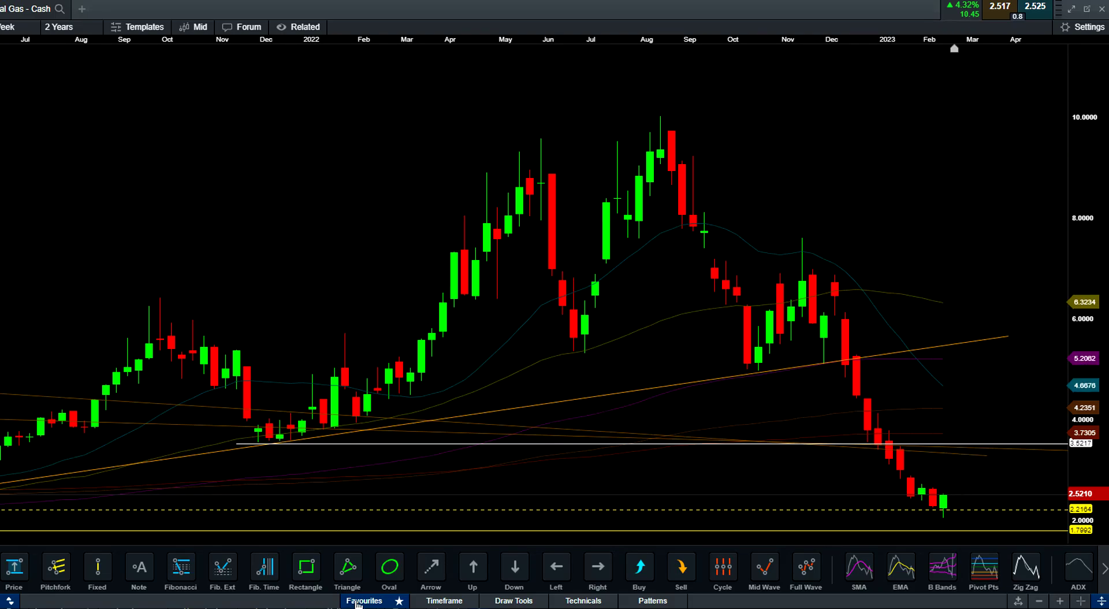
scroll(968, 514, "down", 4)
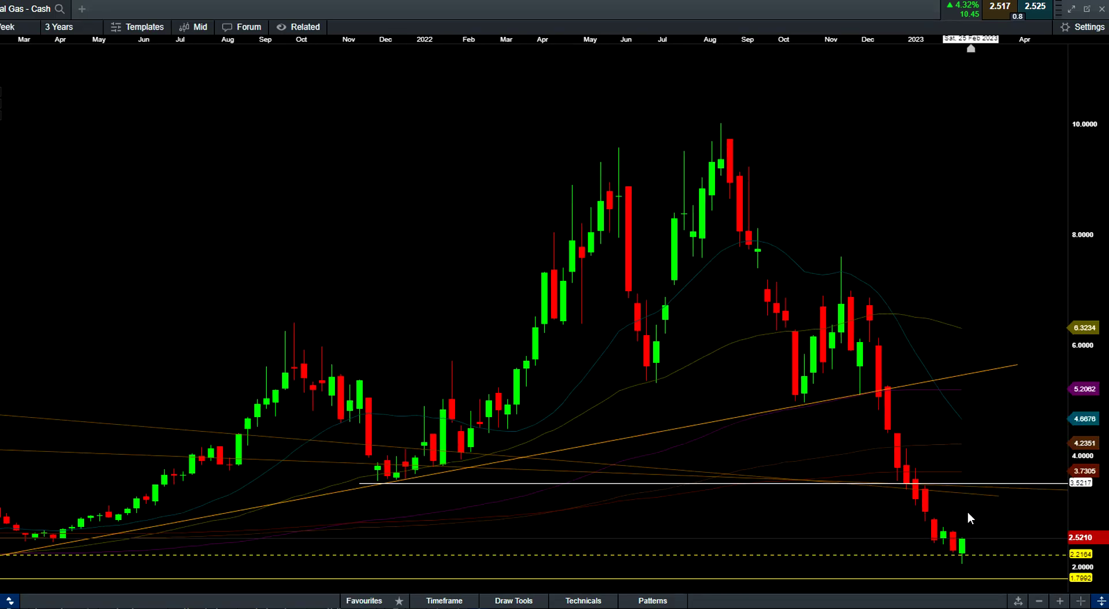
scroll(968, 512, "down", 10)
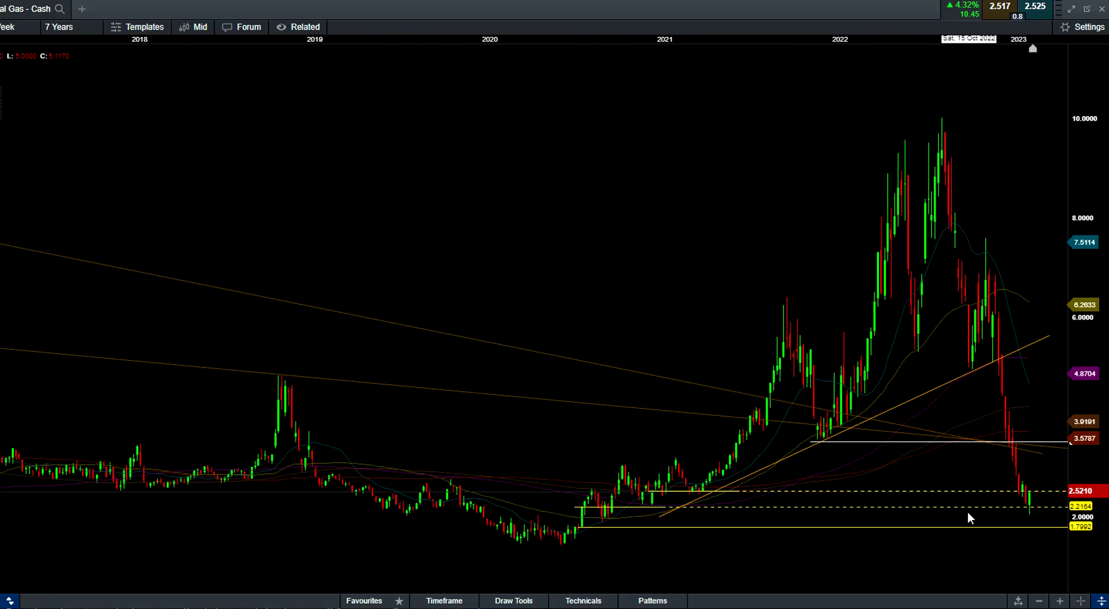
scroll(968, 512, "down", 6)
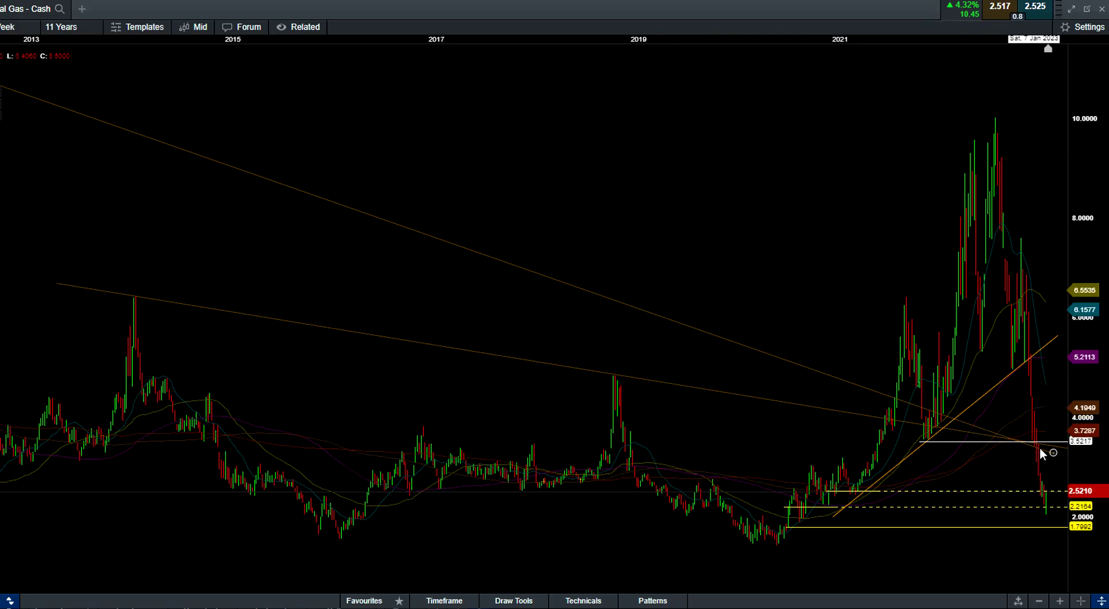
scroll(950, 452, "down", 4)
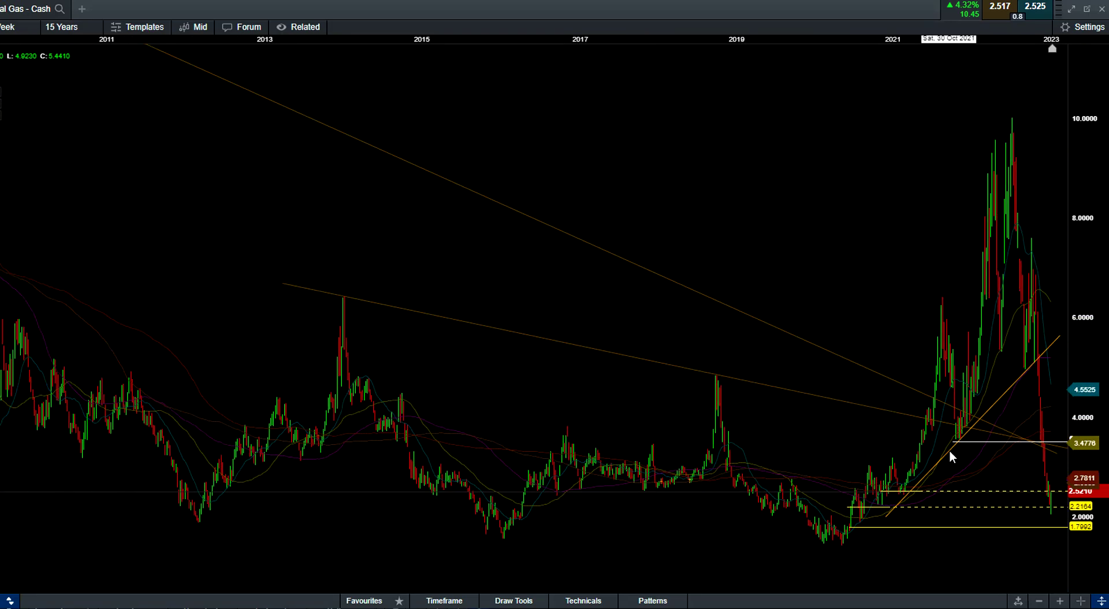
scroll(355, 268, "down", 3)
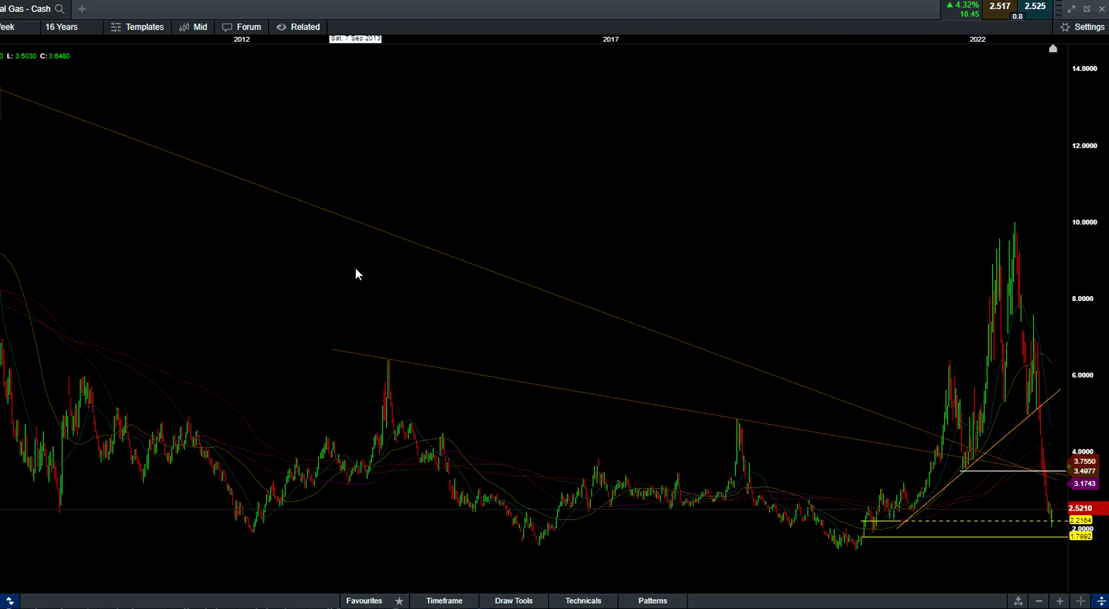
scroll(356, 269, "down", 2)
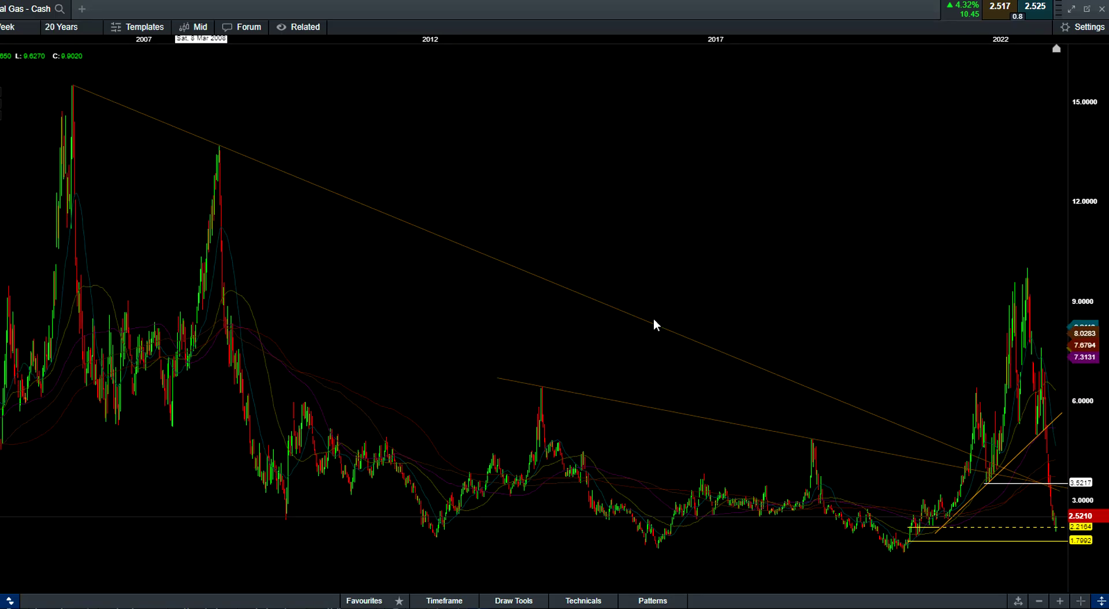
scroll(1053, 484, "up", 8)
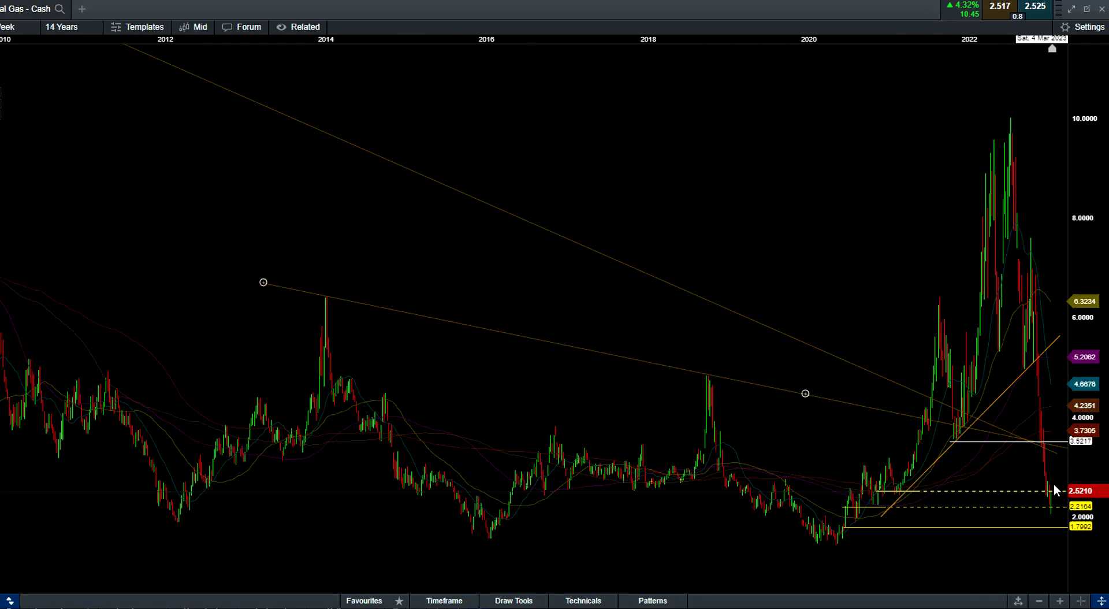
scroll(1051, 473, "up", 6)
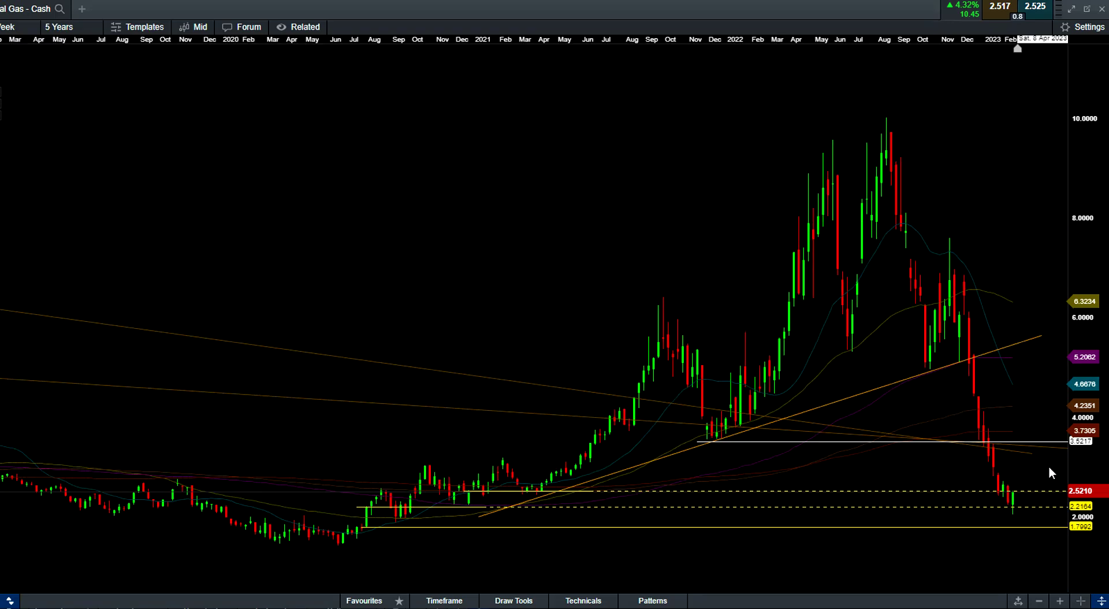
scroll(1044, 462, "up", 2)
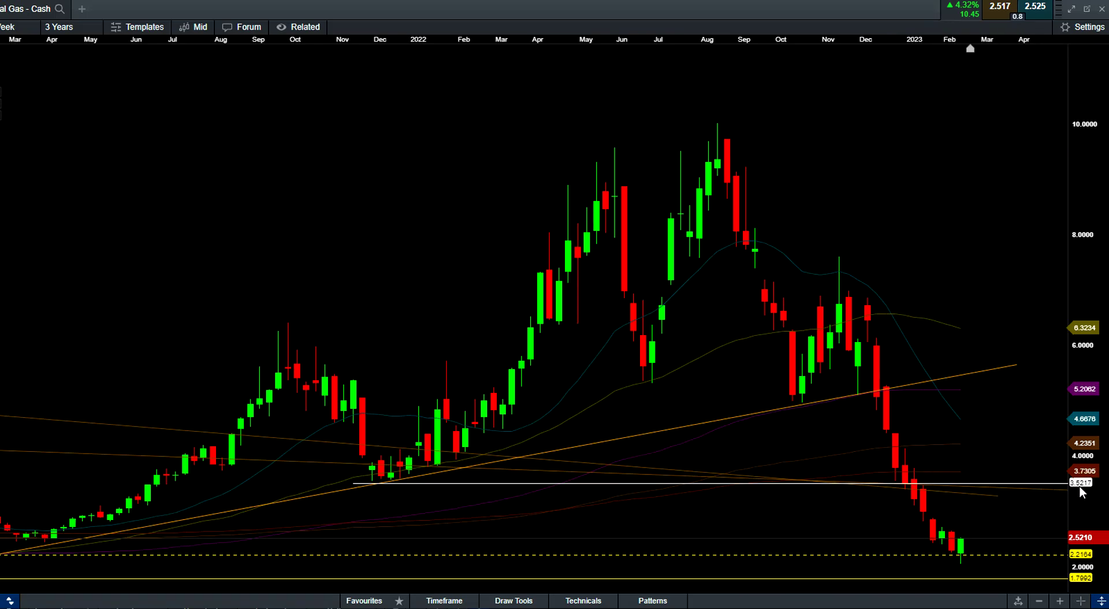
- Zoom the weekly chart out to 6 Years, then back in to 4 Years from late 2019
scroll(973, 490, "up", 5)
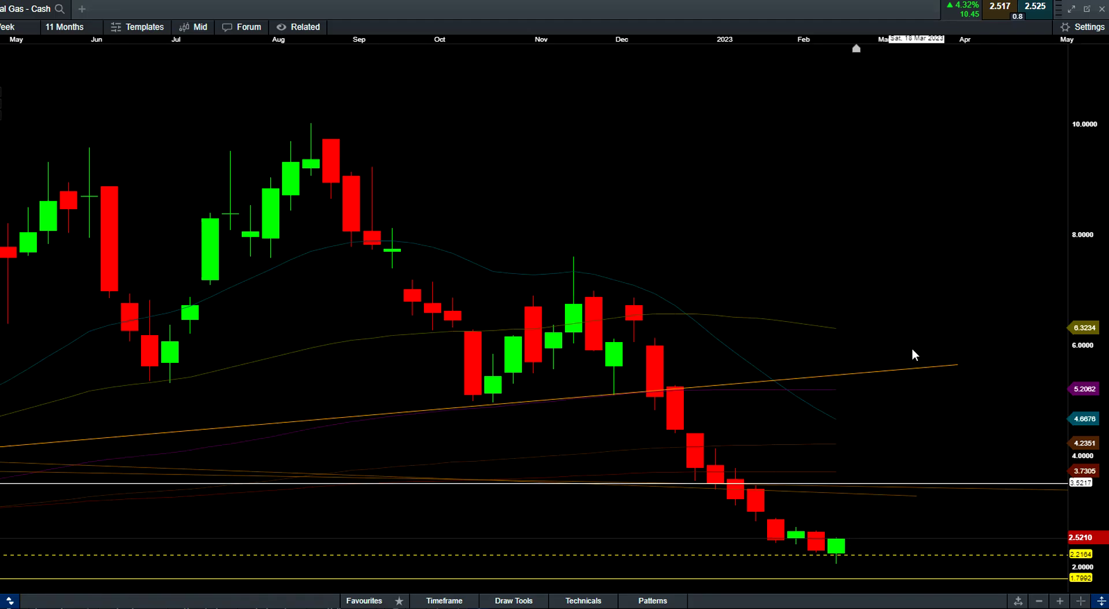
scroll(912, 349, "down", 4)
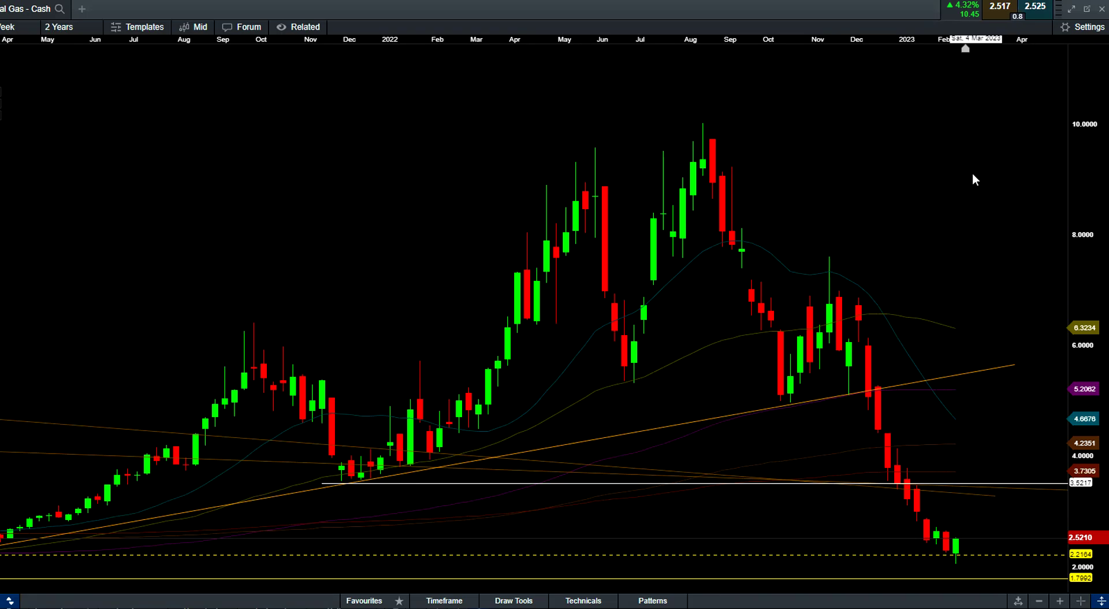
scroll(972, 172, "down", 3)
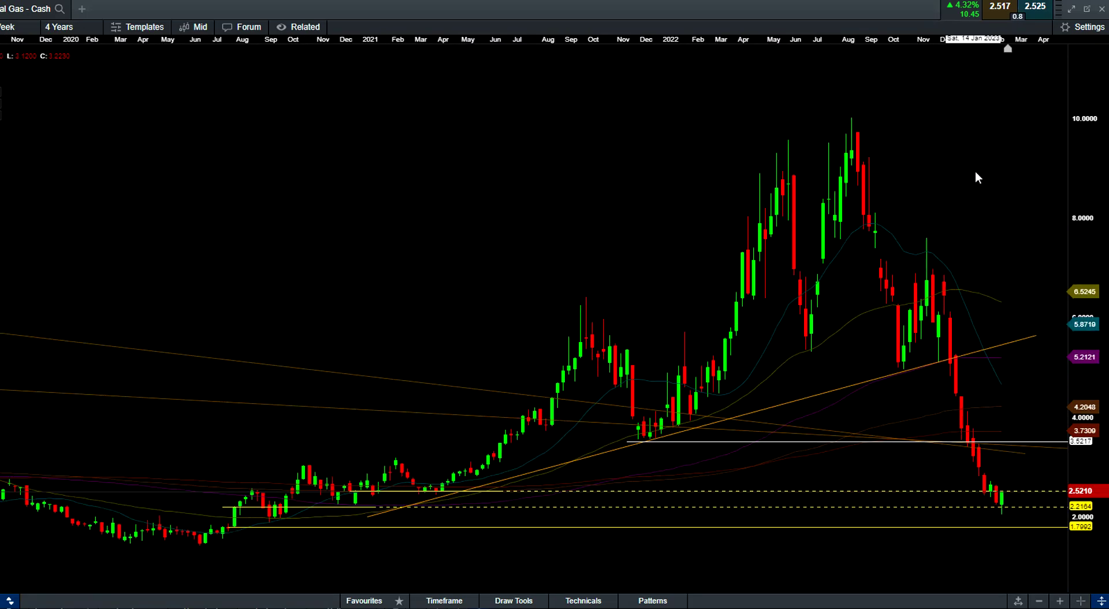
scroll(974, 171, "down", 4)
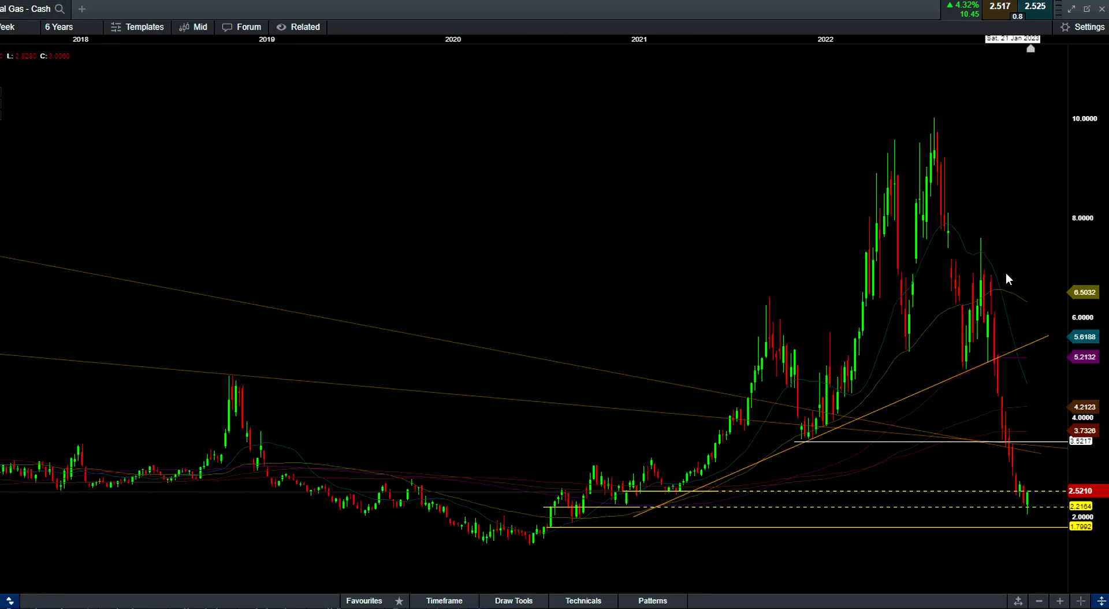
scroll(1030, 463, "up", 1)
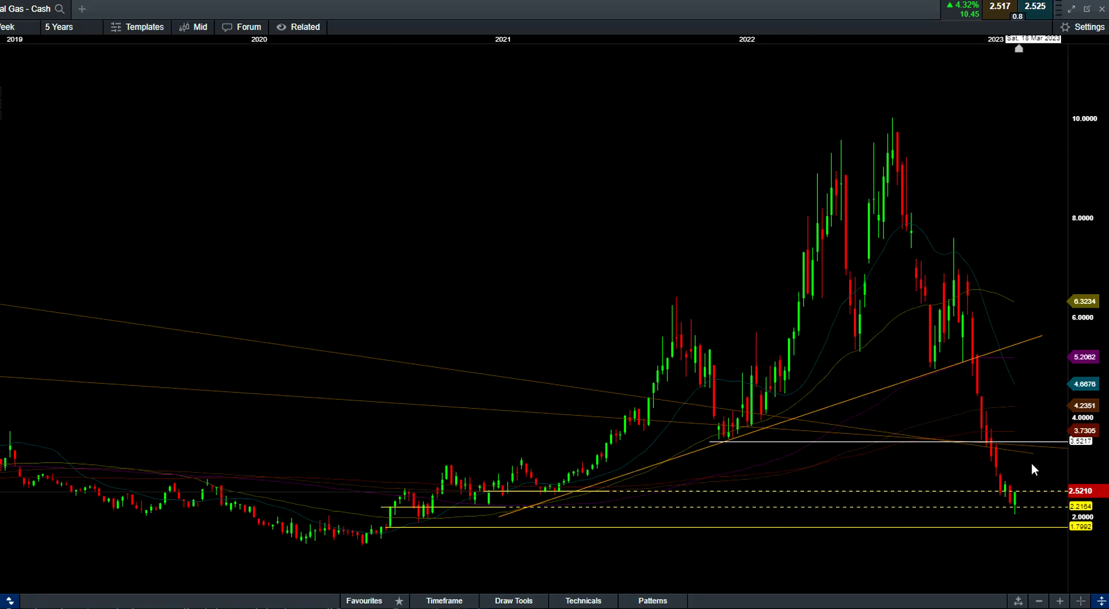
scroll(1032, 464, "up", 1)
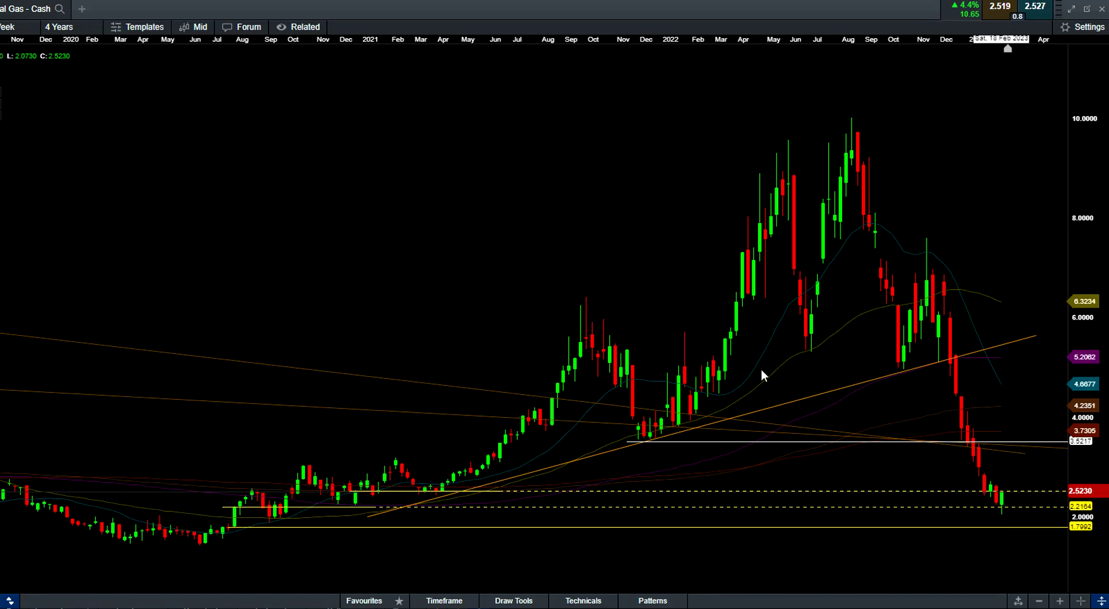
- Load the saved daily chart layout and zoom it to 4 Months, then out to 6 Months
left_click(24, 27)
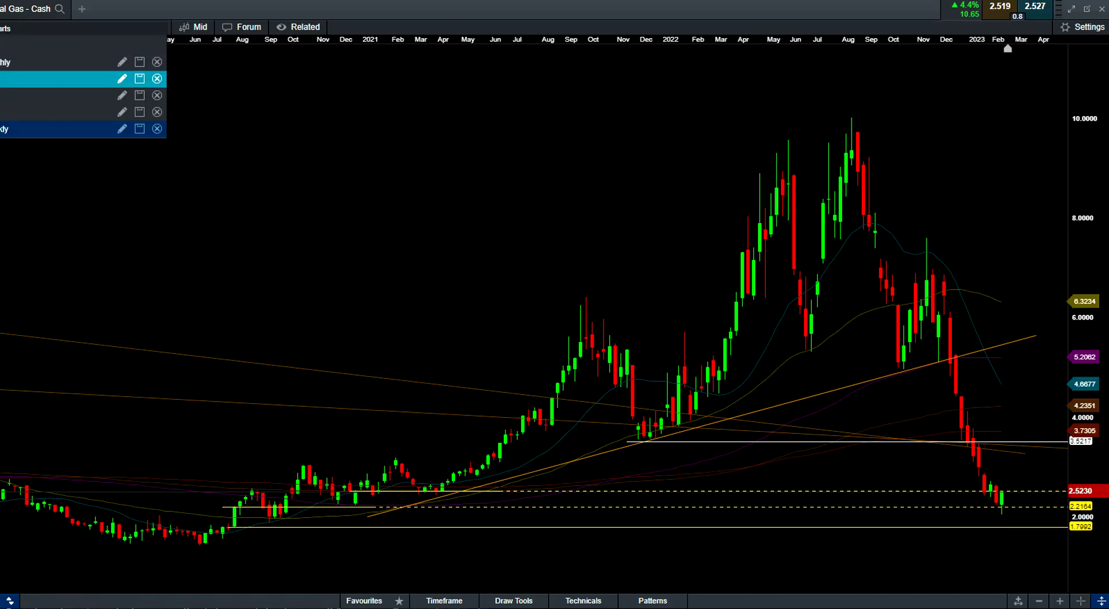
left_click(58, 111)
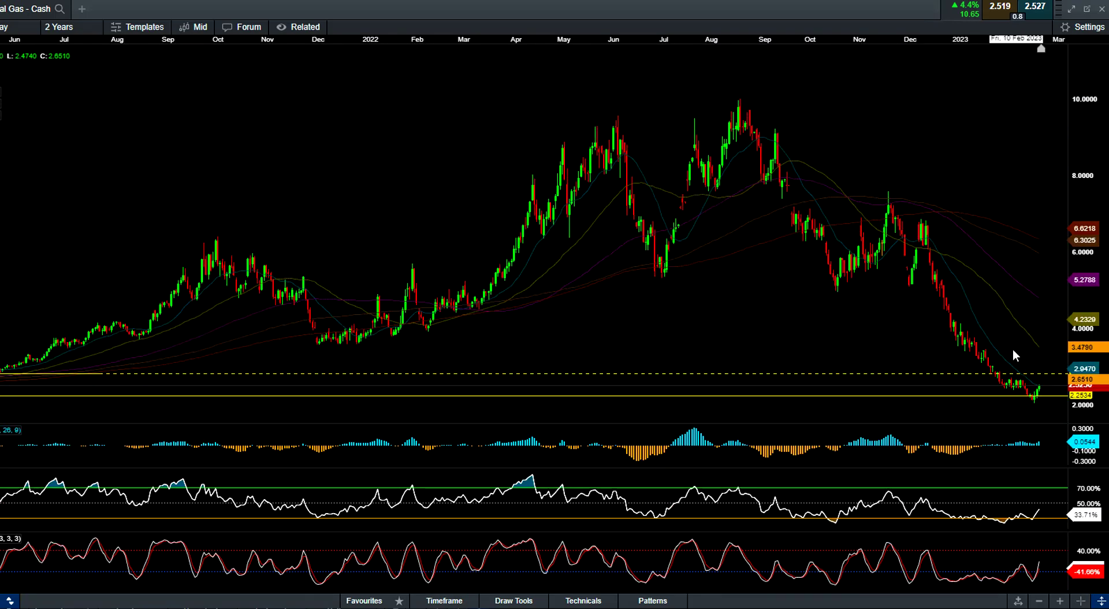
scroll(1013, 348, "up", 4)
scroll(1013, 346, "up", 5)
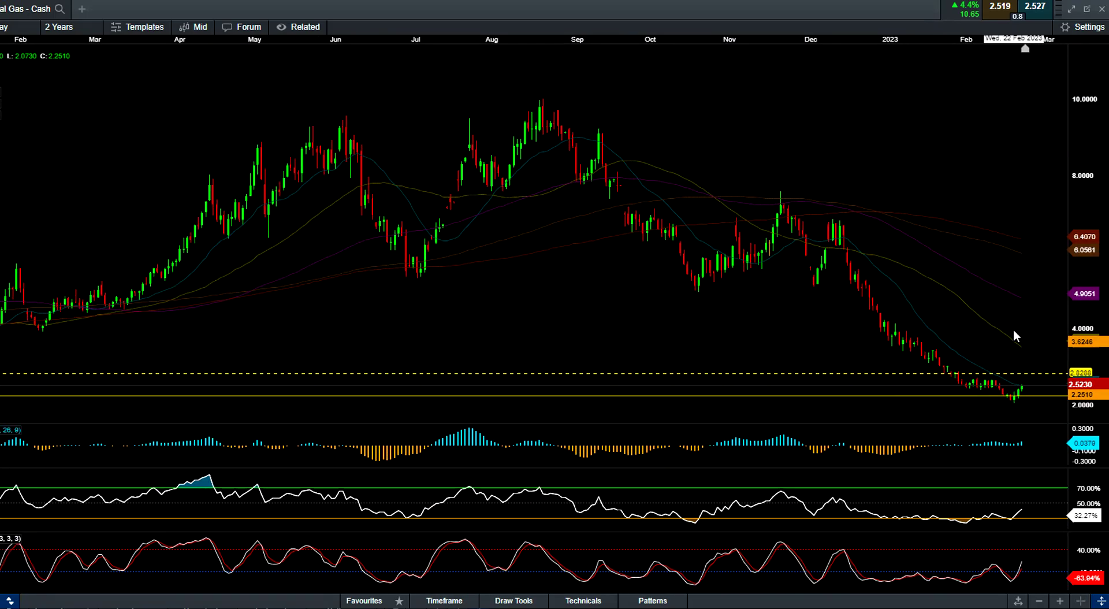
scroll(1012, 327, "up", 5)
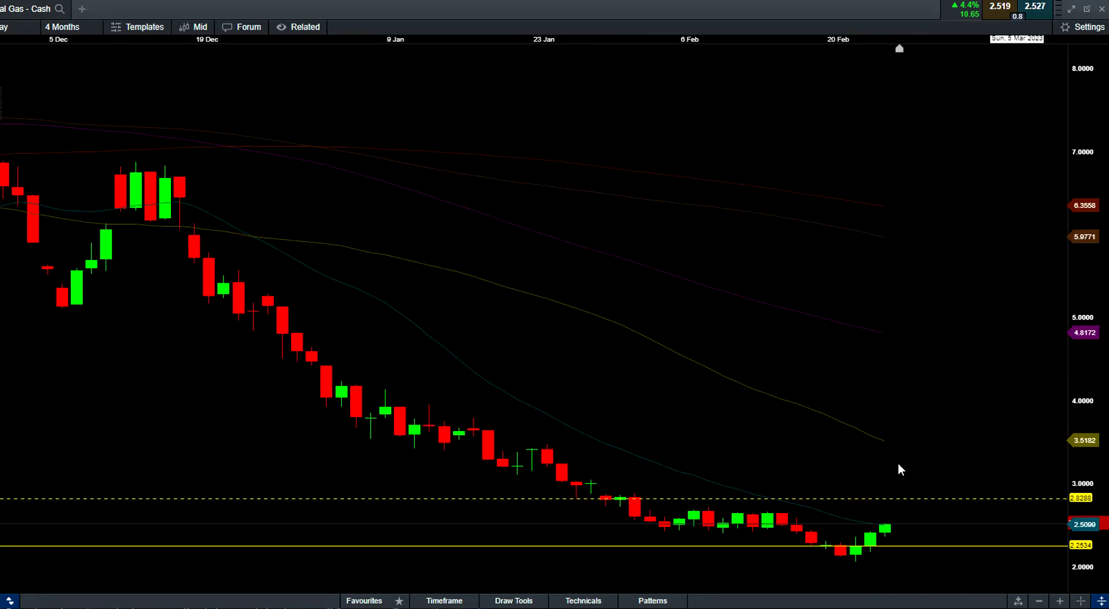
mouse_move(880, 528)
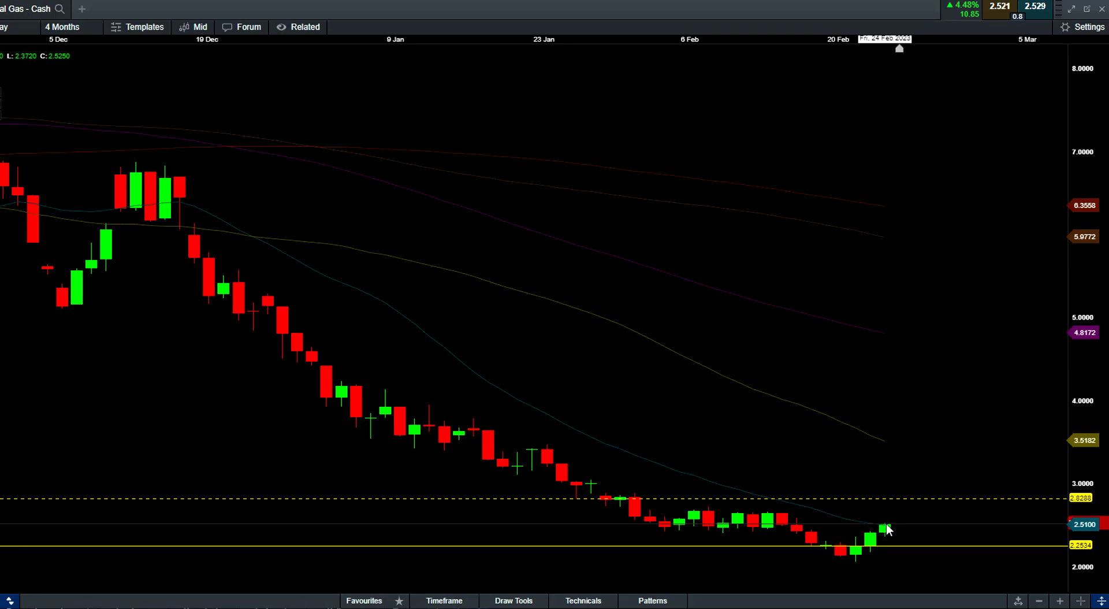
scroll(888, 520, "down", 3)
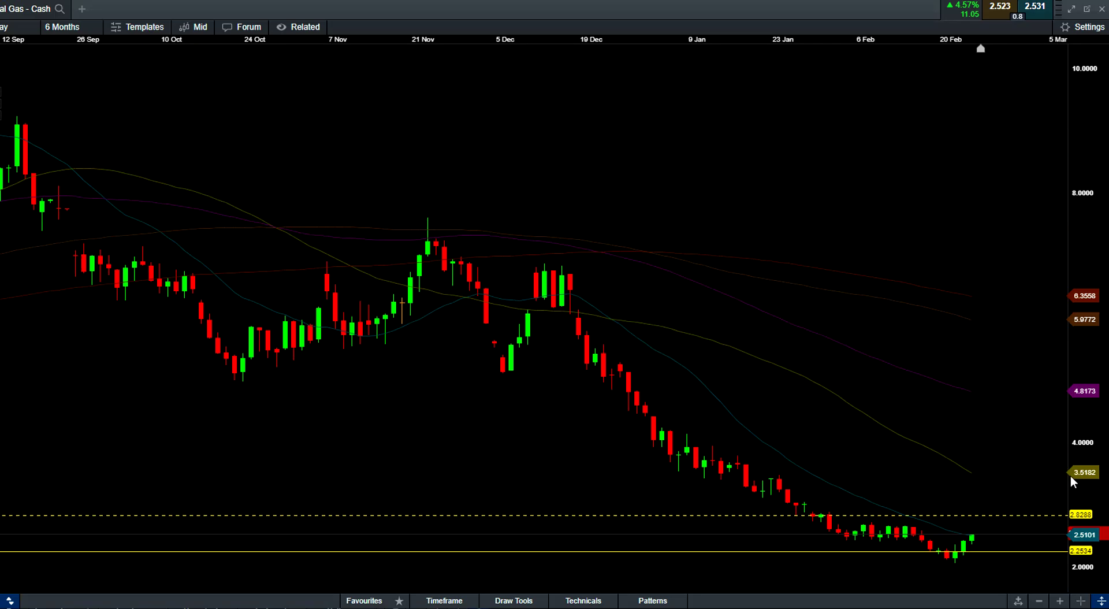
- Zoom the daily chart out to 2 Years, then back in through 12 Months to 7 Months
scroll(992, 466, "down", 4)
scroll(993, 465, "down", 6)
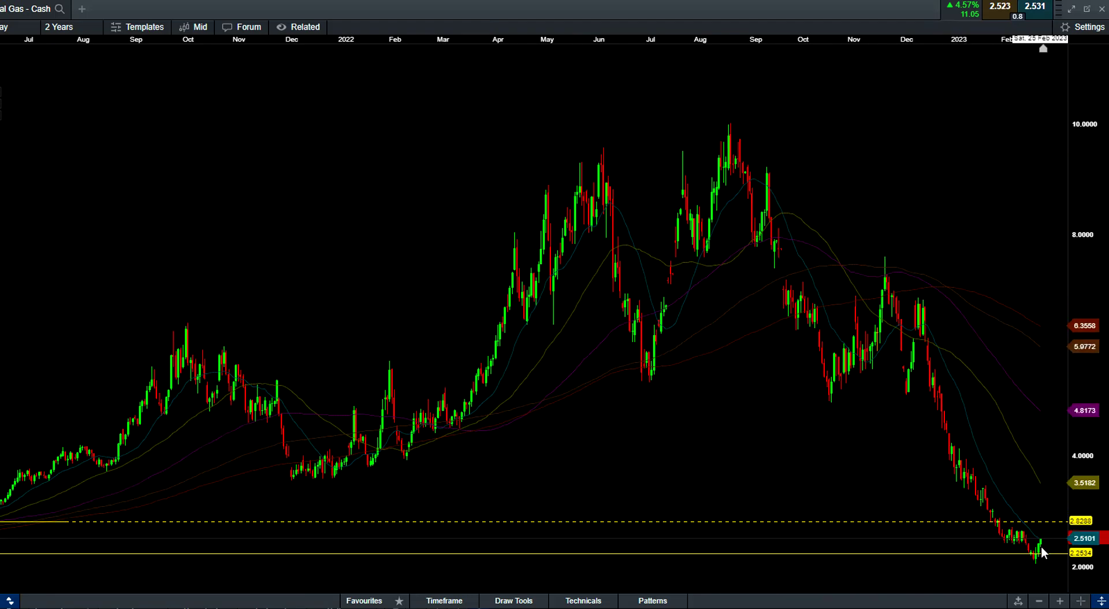
scroll(1002, 543, "up", 5)
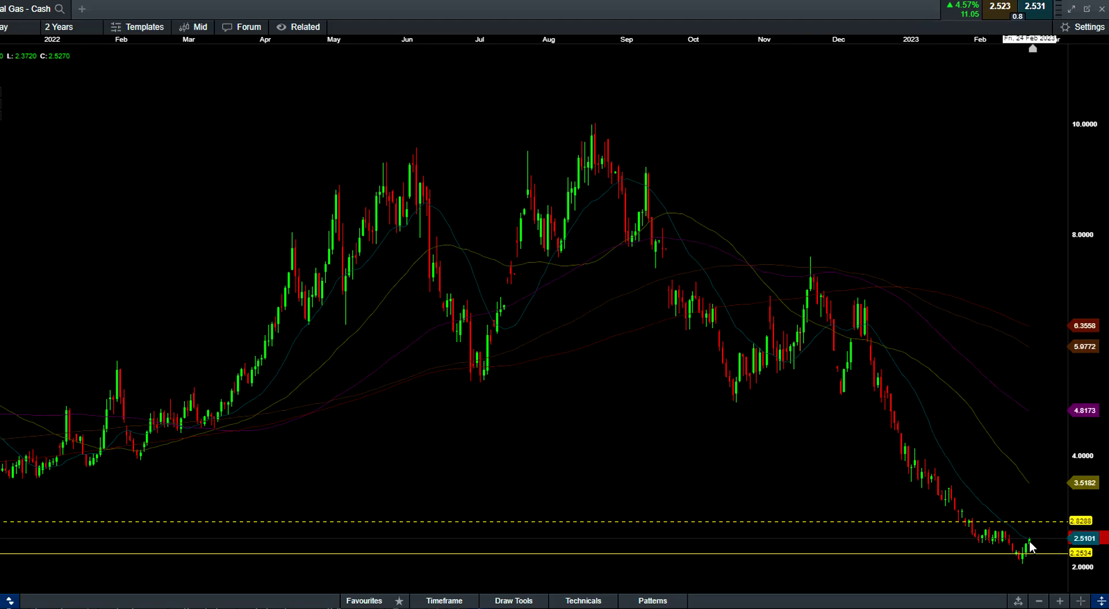
scroll(1030, 543, "up", 2)
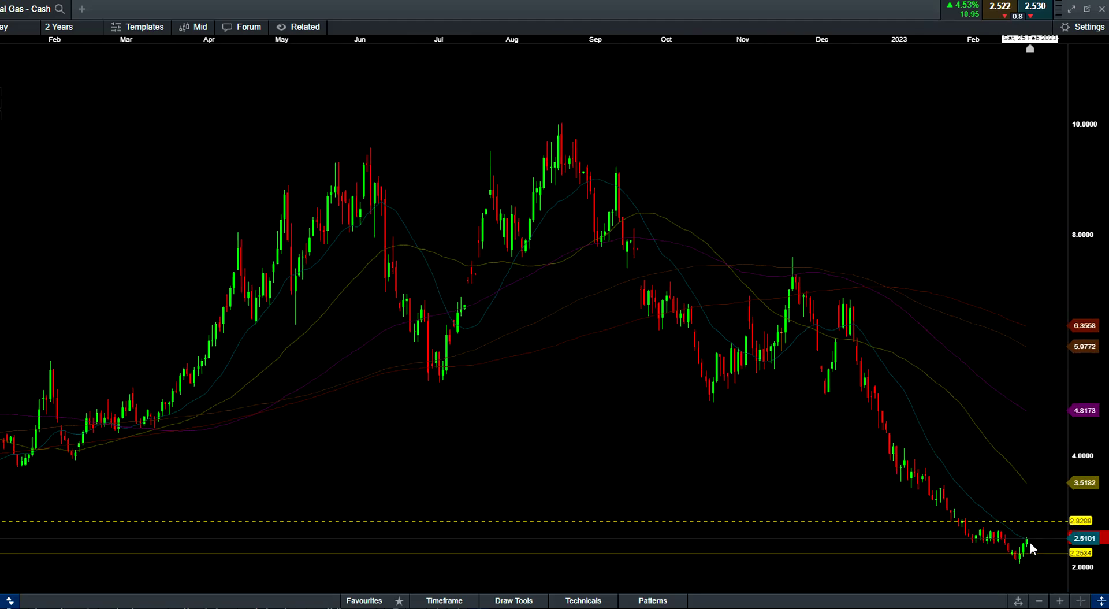
scroll(1030, 542, "up", 2)
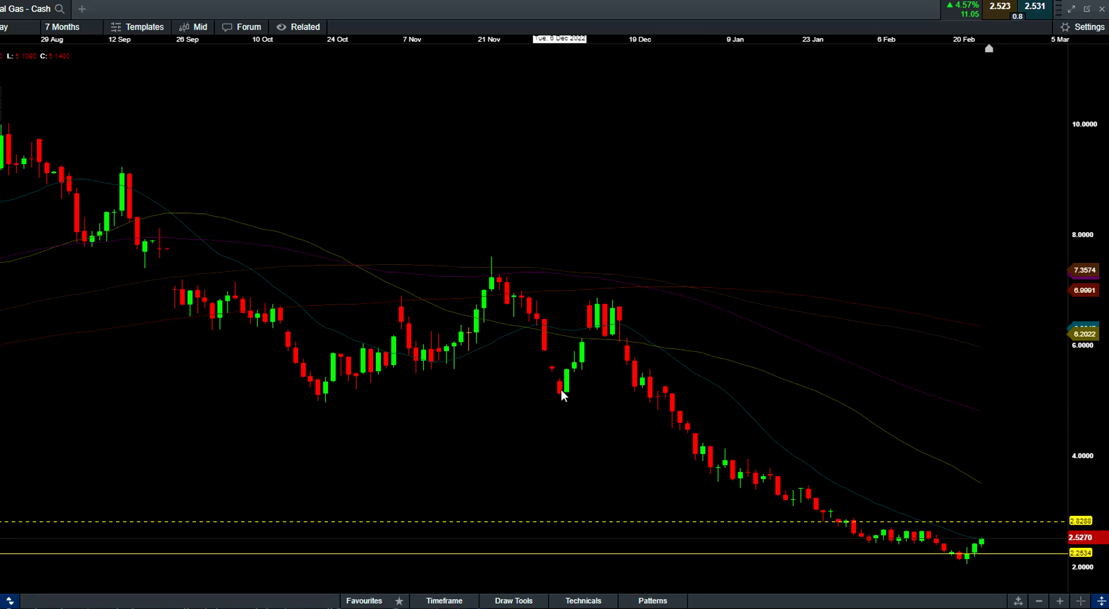
- Zoom the daily Natural Gas chart out to a 12-month range, May 2022 to March 2023
scroll(560, 389, "down", 4)
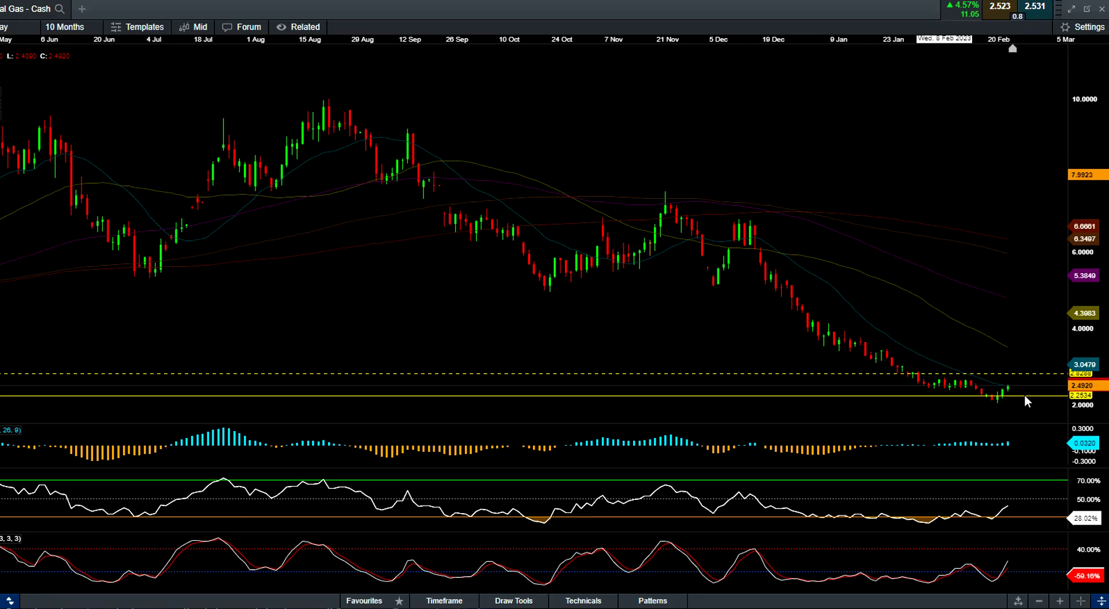
scroll(996, 344, "up", 3)
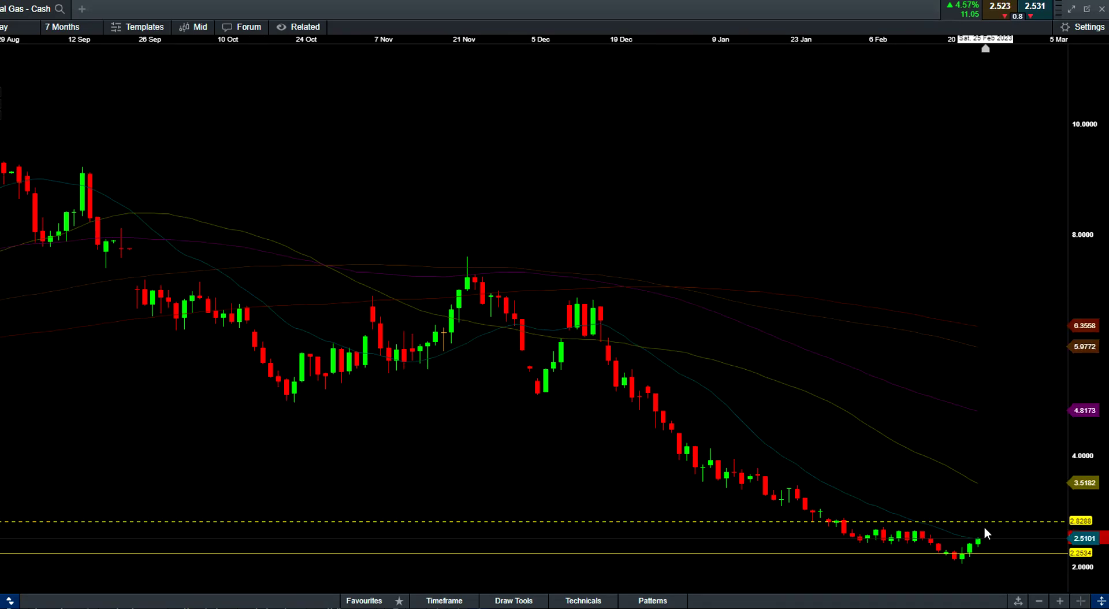
scroll(982, 525, "down", 3)
scroll(780, 445, "down", 1)
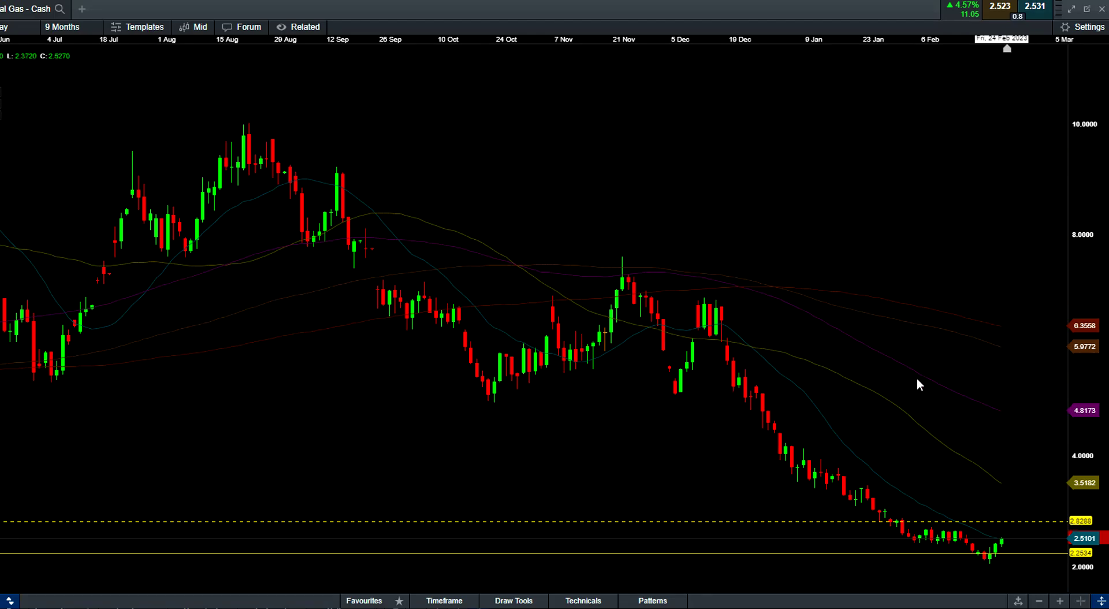
scroll(886, 236, "down", 1)
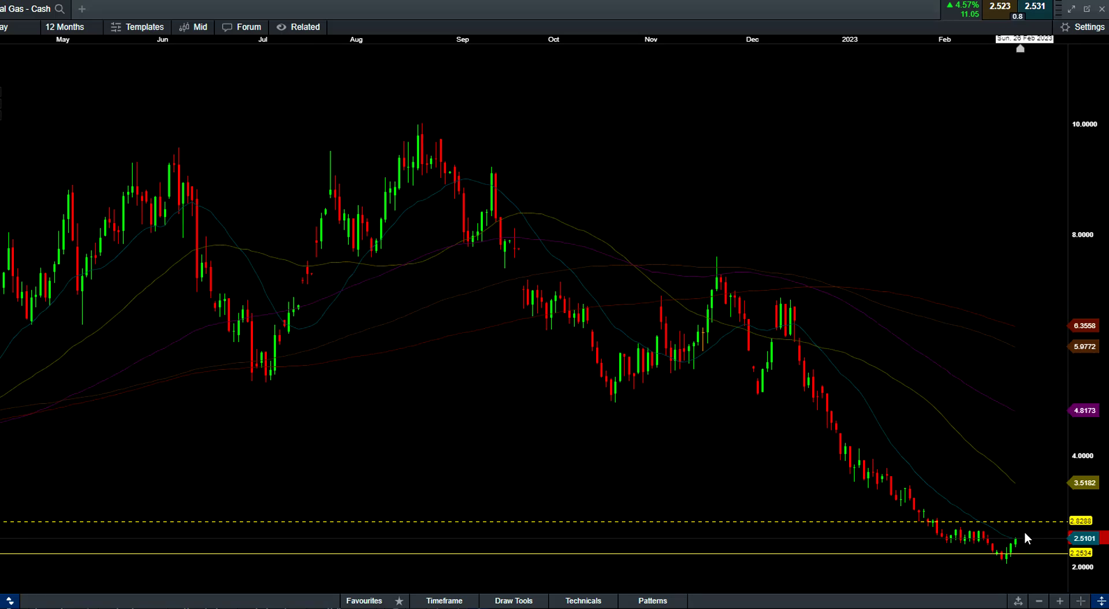
- Zoom the daily Natural Gas chart to a 7-month range, late August 2022 to March 2023
scroll(1007, 512, "down", 6)
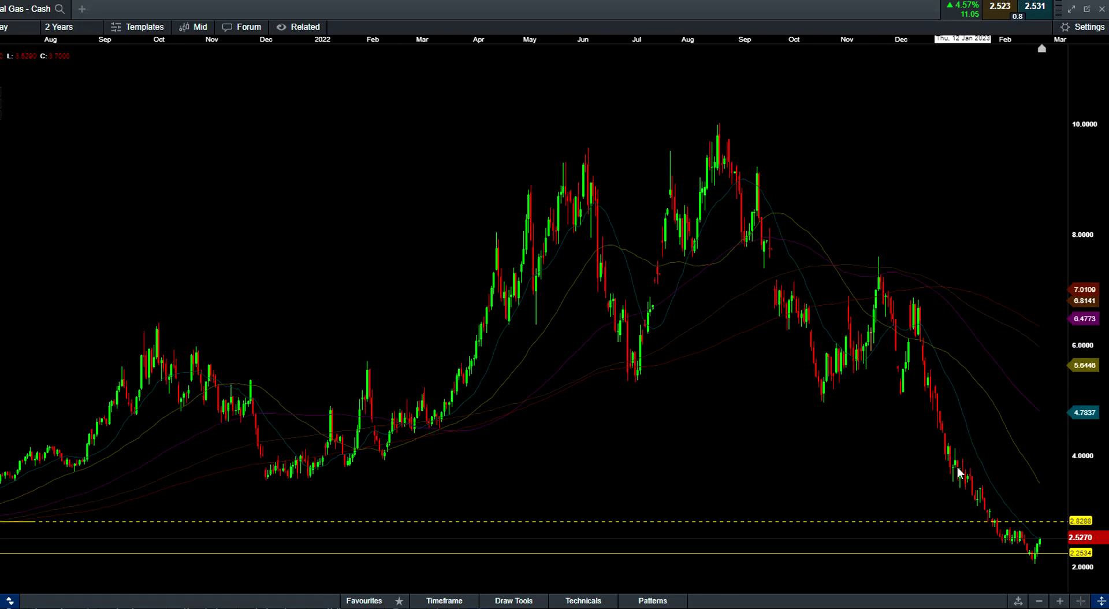
scroll(965, 481, "down", 1)
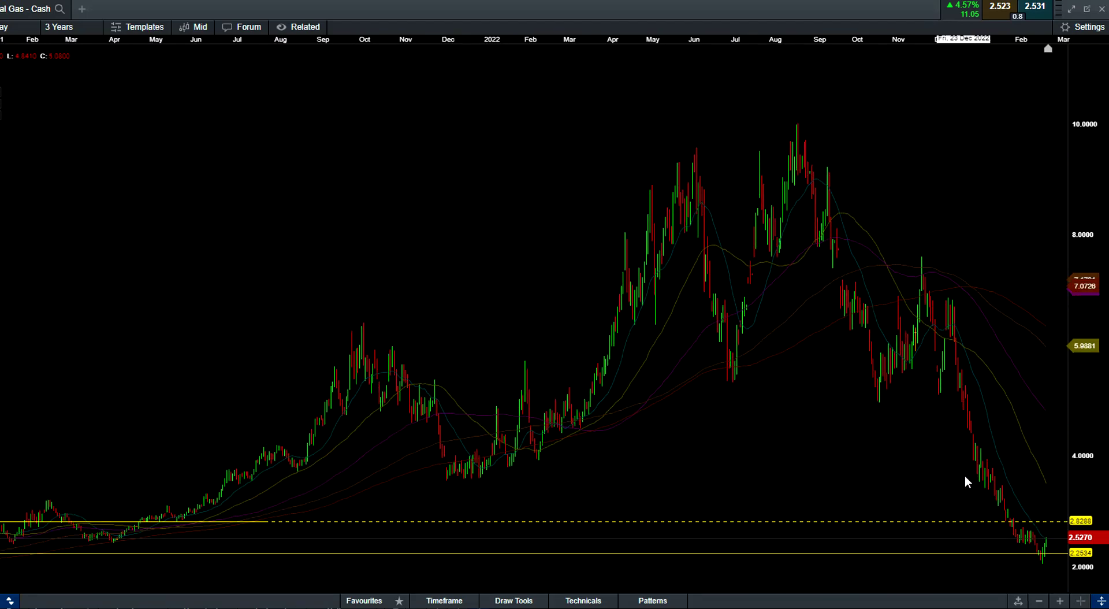
scroll(965, 481, "down", 1)
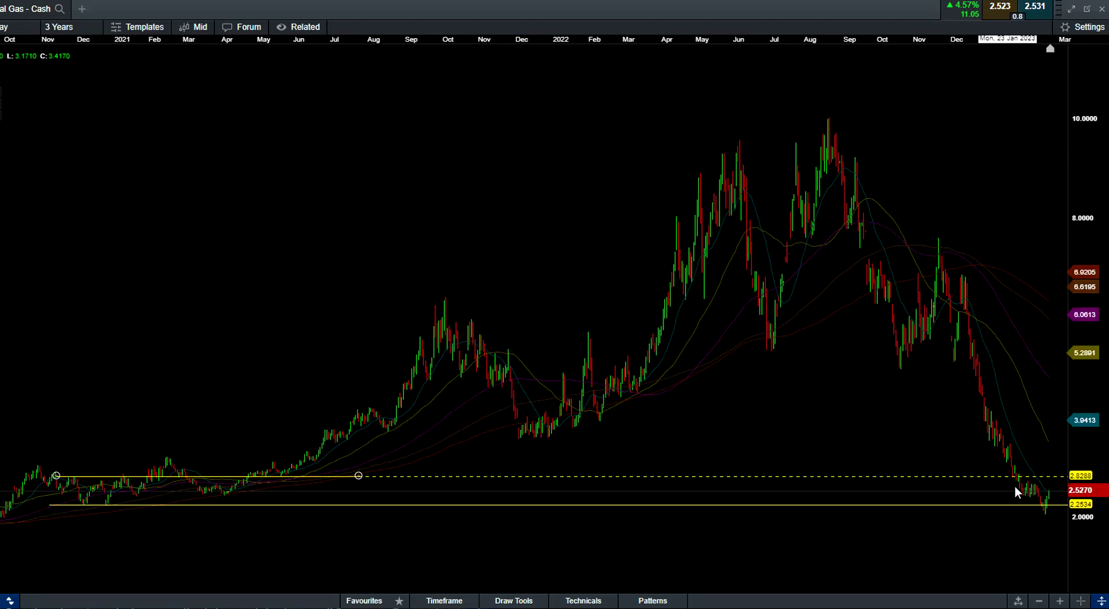
scroll(1038, 520, "up", 1)
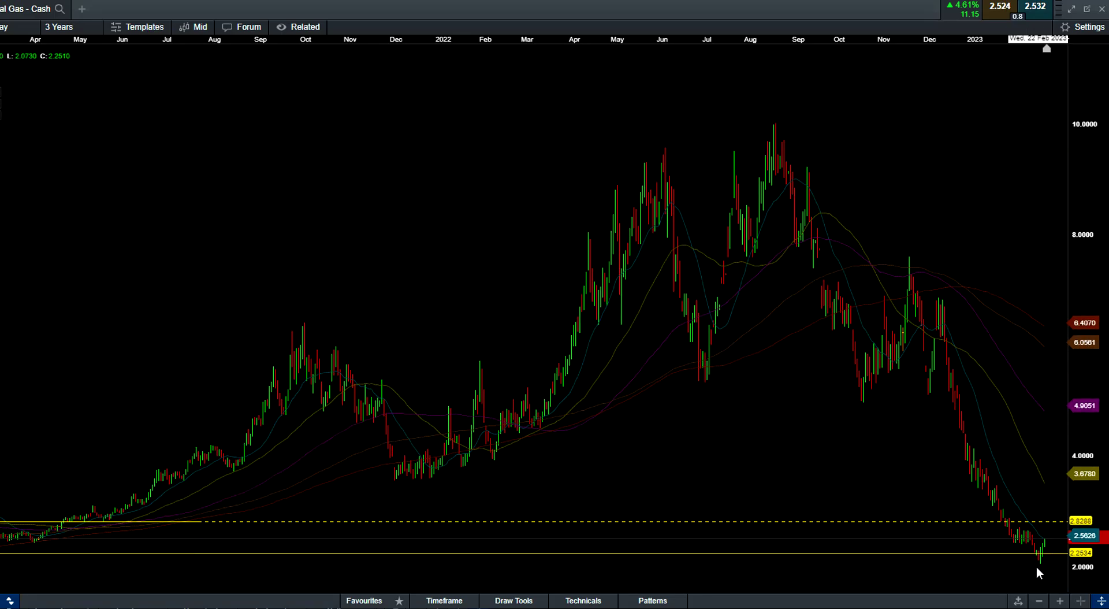
scroll(1045, 567, "up", 3)
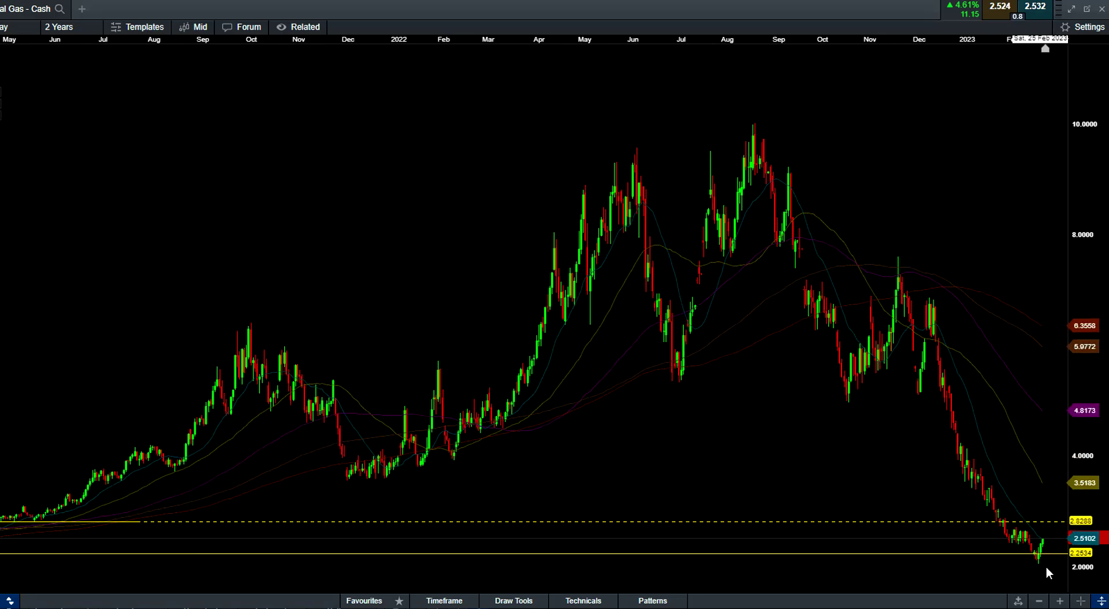
scroll(1045, 566, "up", 5)
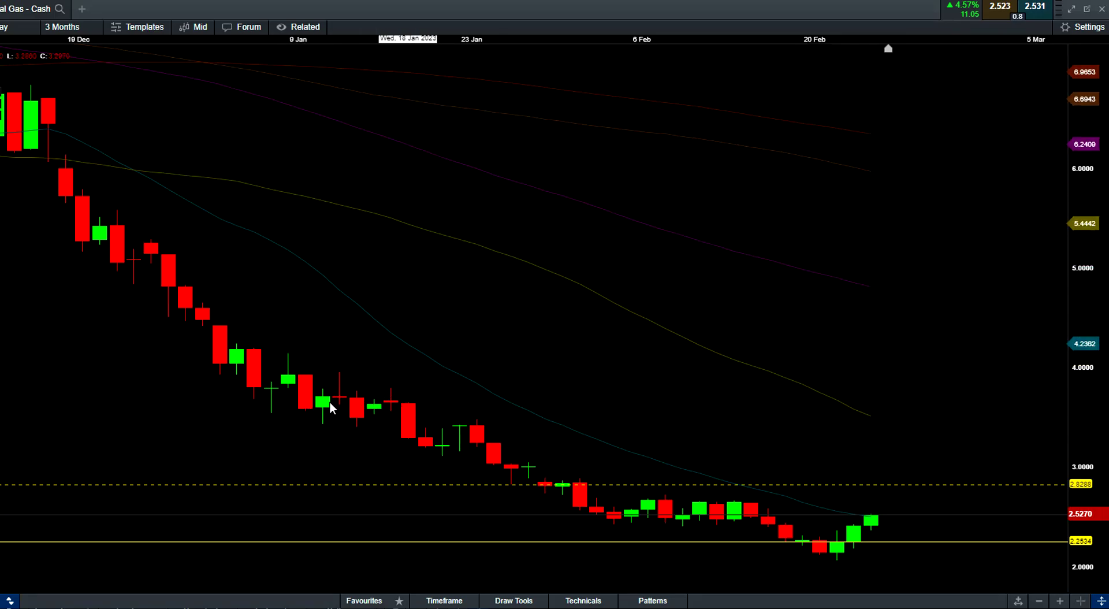
scroll(335, 400, "down", 5)
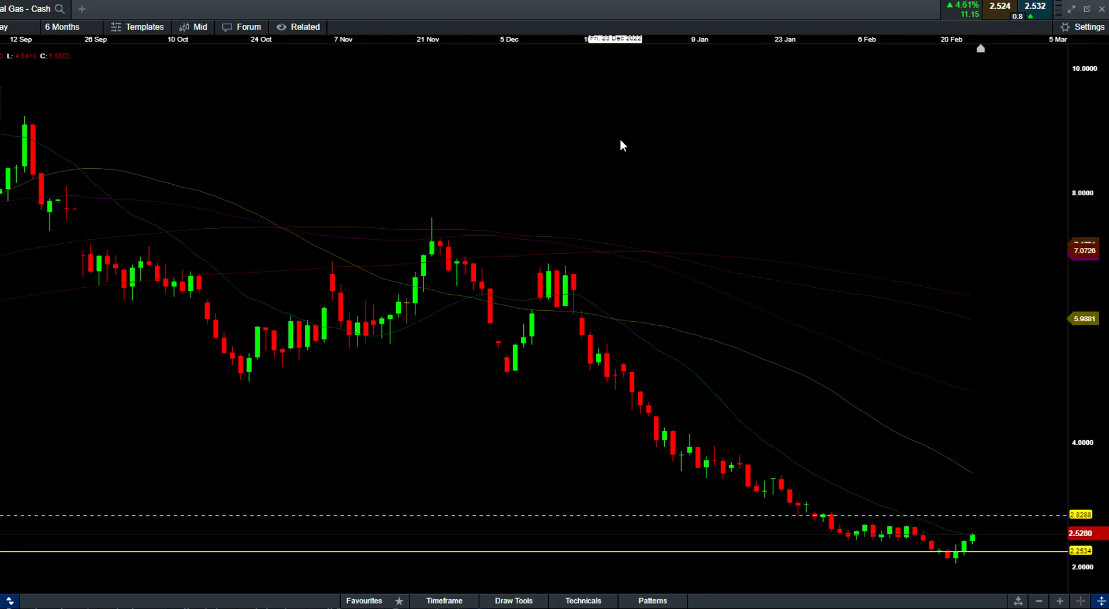
scroll(619, 139, "down", 1)
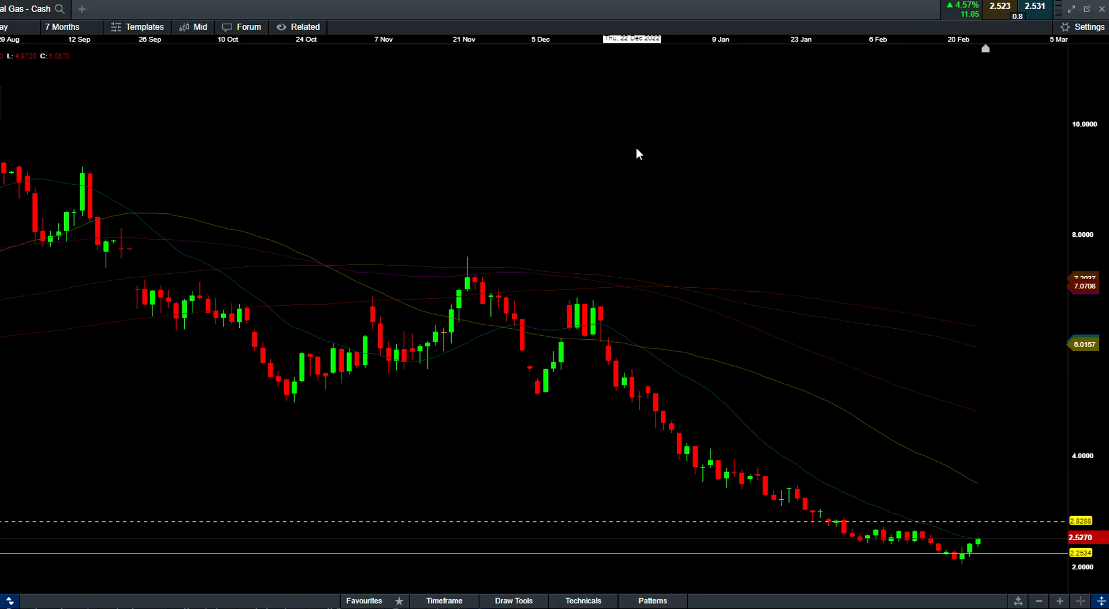